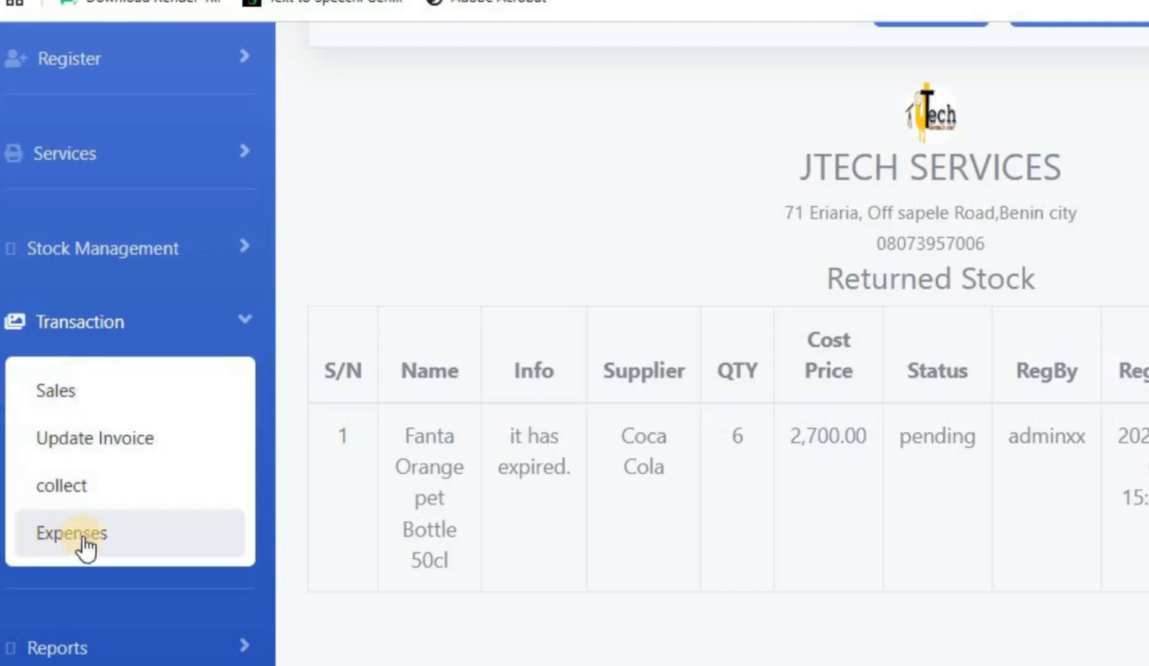
# Step: Leave the Returned Stock report and go to the Sales page under Transaction
pyautogui.scroll(3, 97, 164)
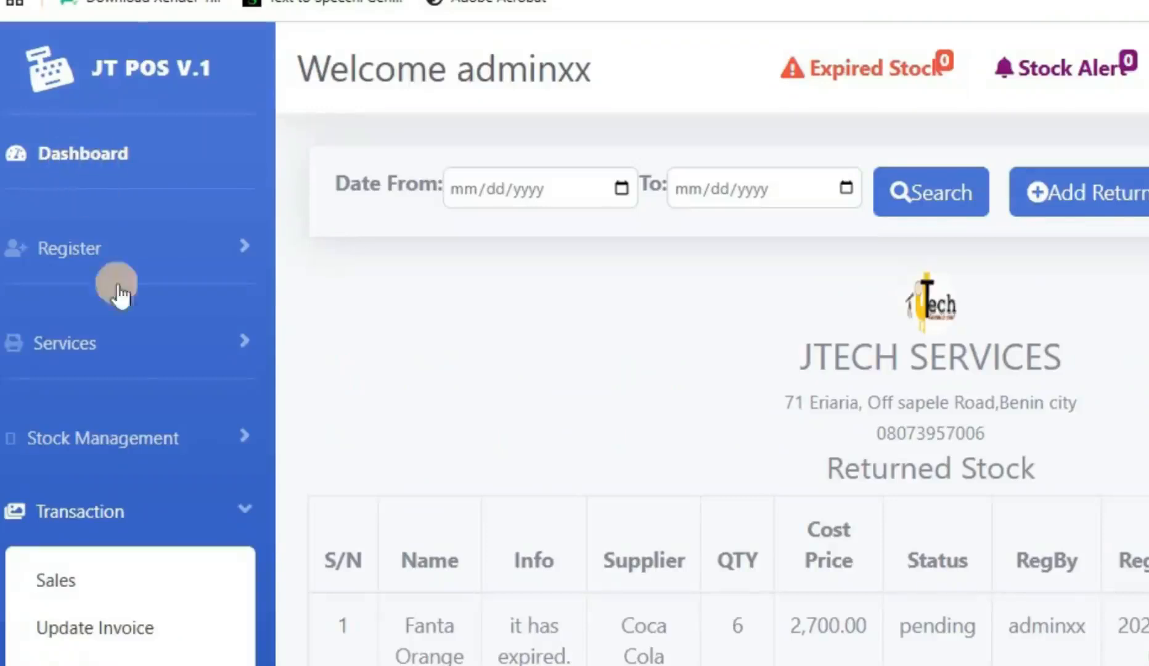
pyautogui.click(69, 590)
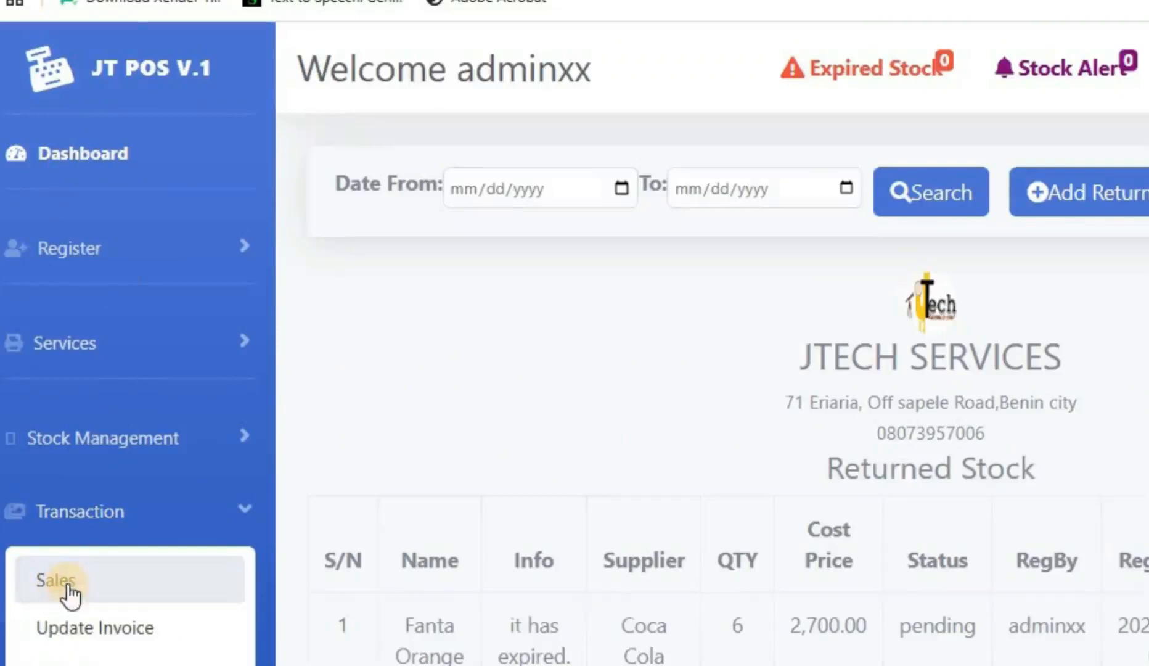
# Step: Switch the sales dashboard to the Dashboard For Mobile layout
pyautogui.scroll(-15, 875, 204)
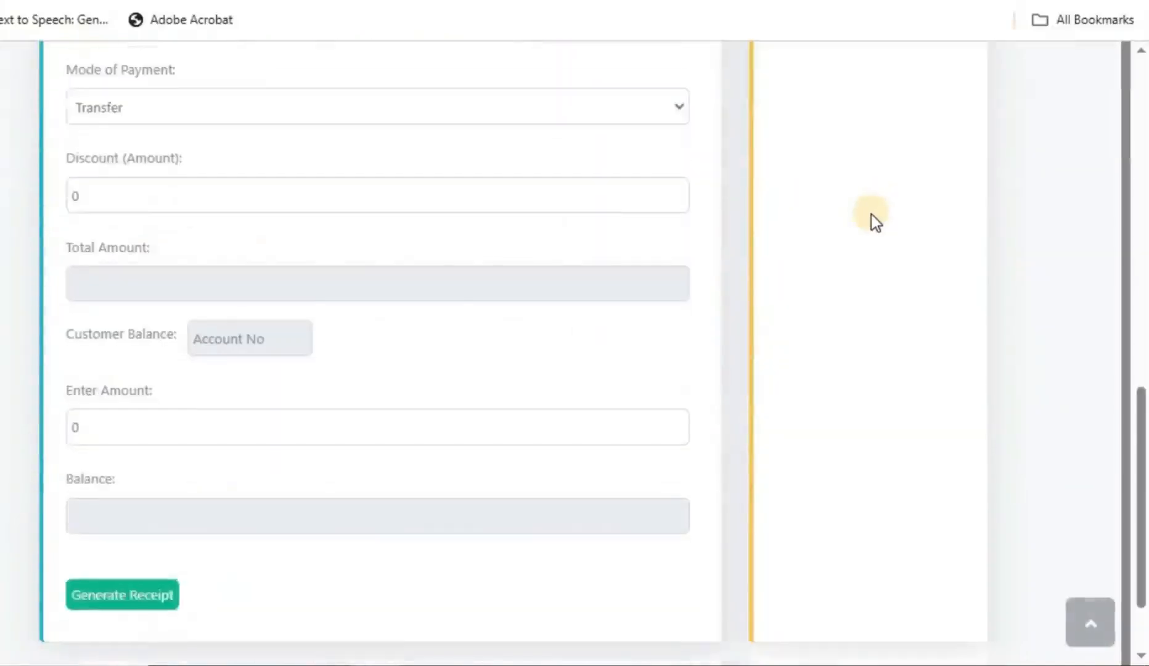
pyautogui.scroll(15, 880, 205)
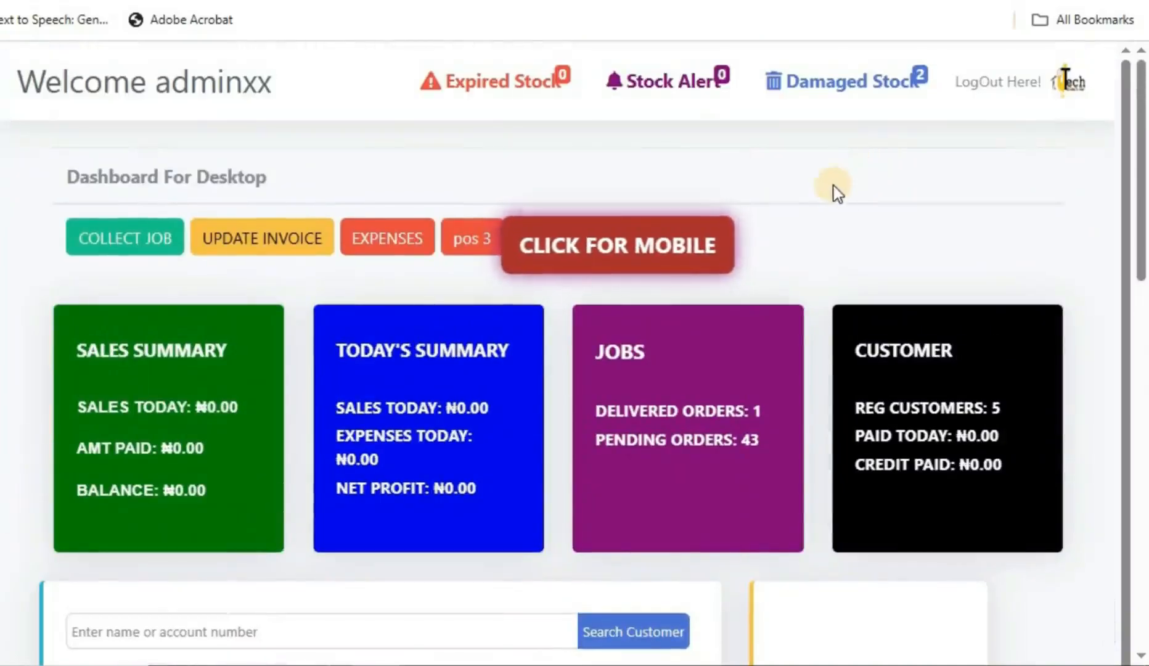
pyautogui.click(626, 259)
# Step: Return from the mobile form to the Dashboard For Desktop layout
pyautogui.scroll(-2, 502, 345)
pyautogui.scroll(5, 525, 474)
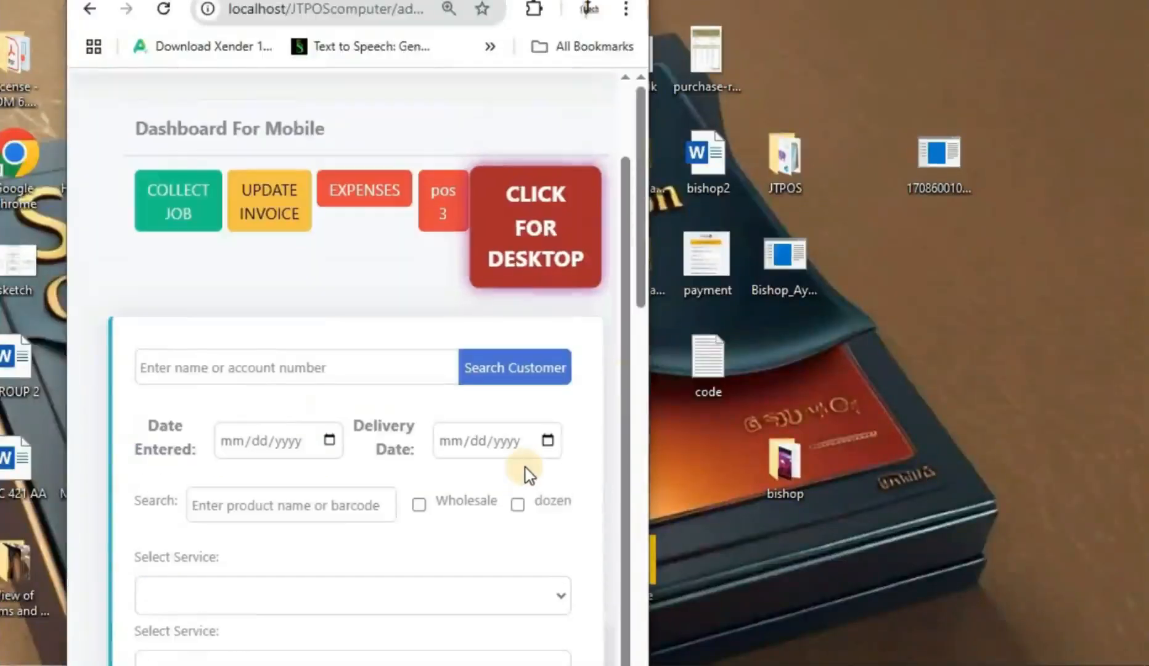
pyautogui.scroll(-15, 525, 474)
pyautogui.scroll(15, 525, 466)
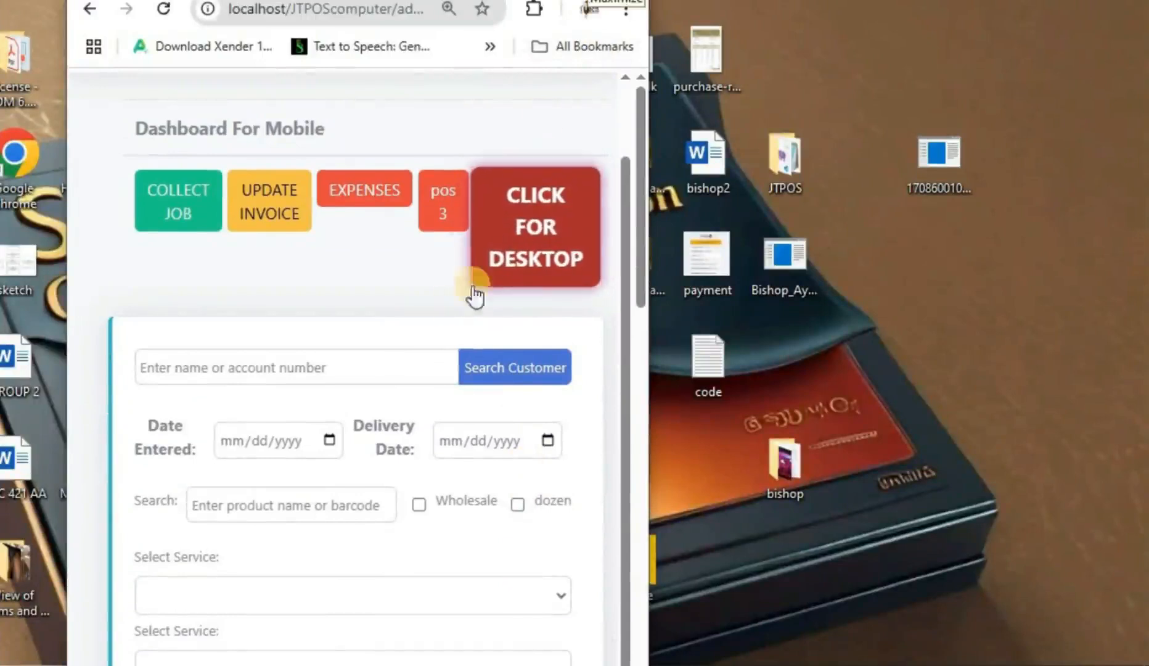
pyautogui.scroll(-8, 447, 315)
pyautogui.scroll(10, 446, 315)
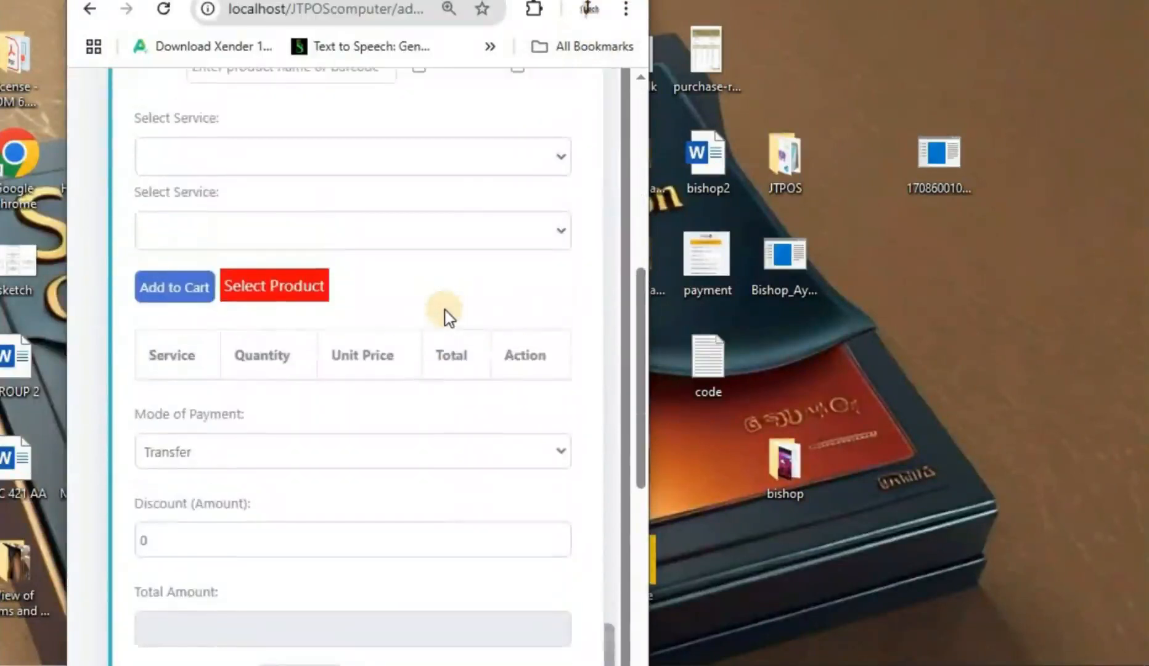
pyautogui.scroll(-10, 431, 345)
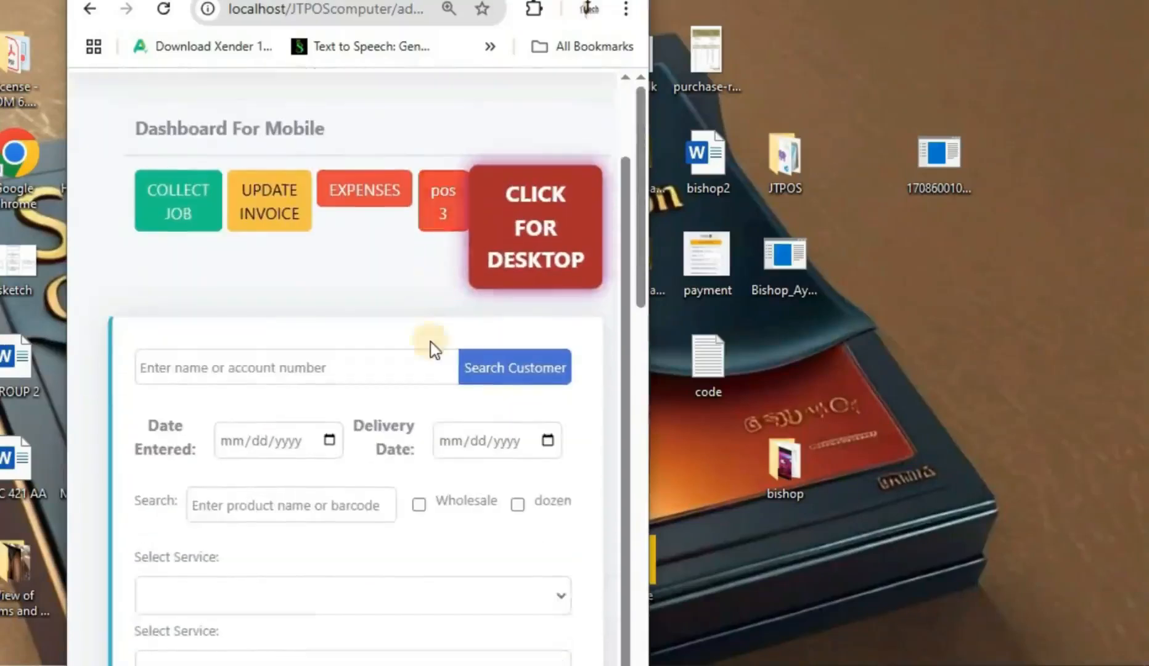
pyautogui.scroll(4, 434, 351)
pyautogui.scroll(6, 434, 356)
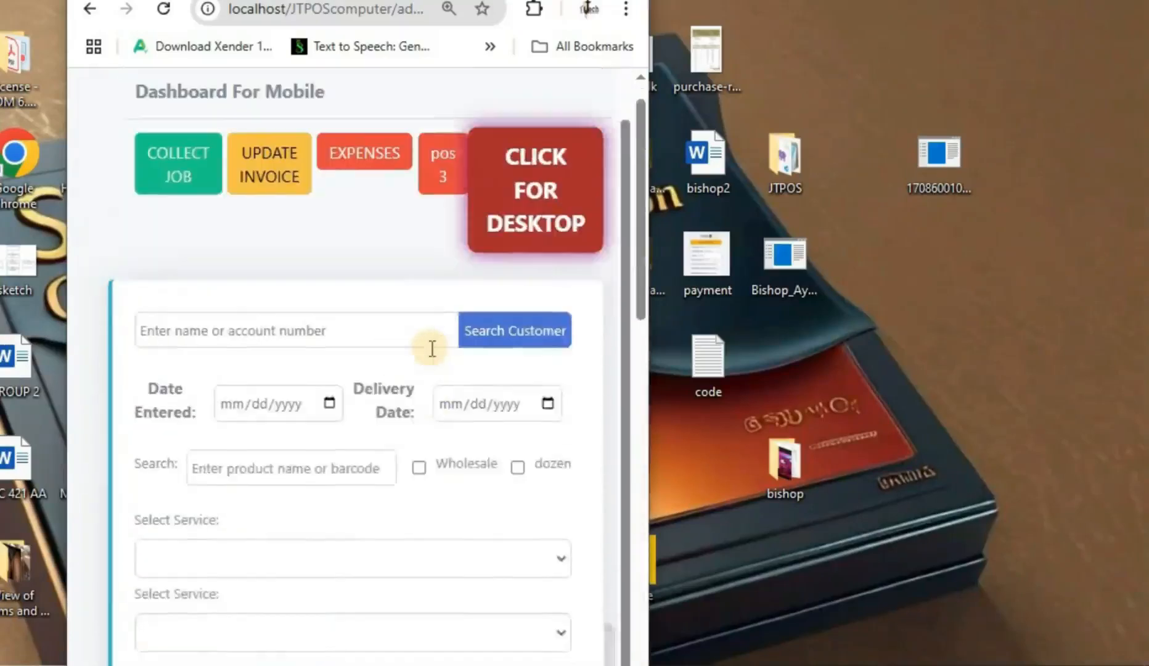
pyautogui.click(523, 242)
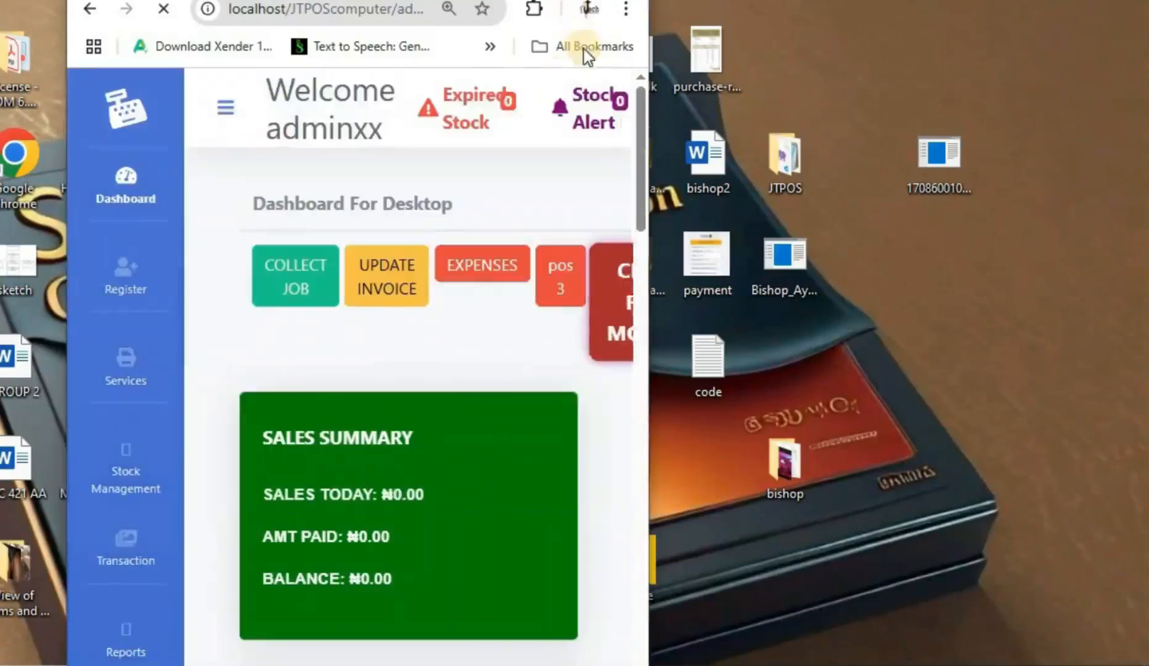
# Step: Widen the browser window to show more of the desktop dashboard
pyautogui.scroll(-4, 216, 259)
pyautogui.scroll(-10, 224, 313)
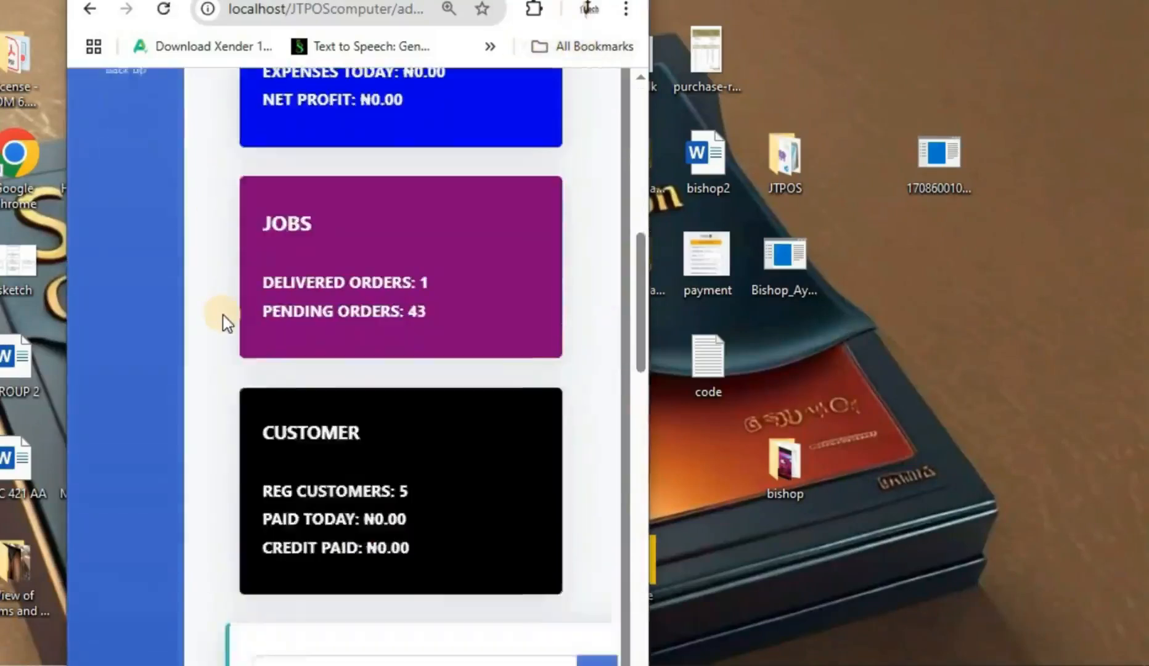
pyautogui.scroll(4, 224, 315)
pyautogui.scroll(10, 224, 315)
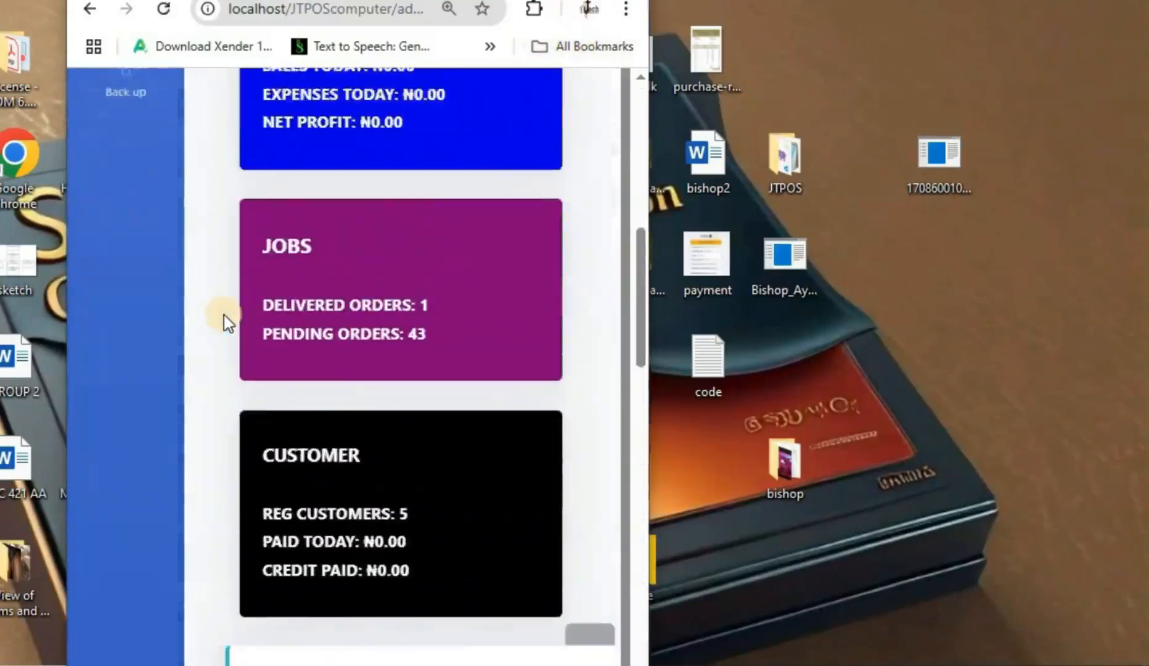
pyautogui.moveTo(651, 281); pyautogui.dragTo(862, 280)
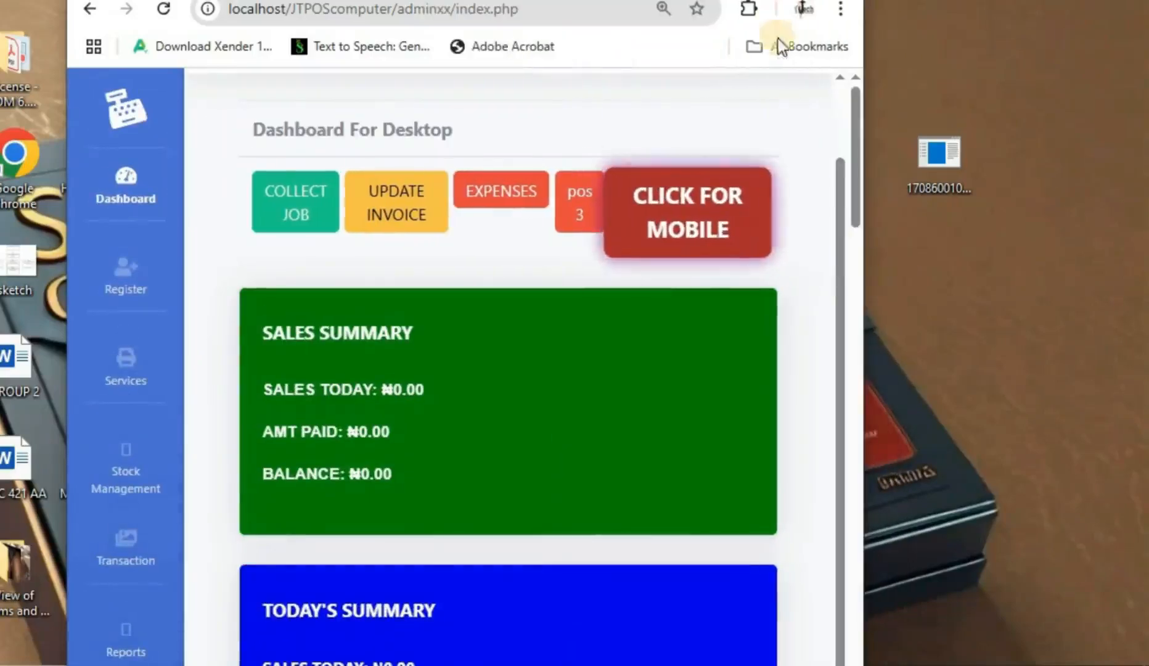
# Step: Maximize the browser so the dashboard shows all four summary cards per row
pyautogui.click(795, 1)
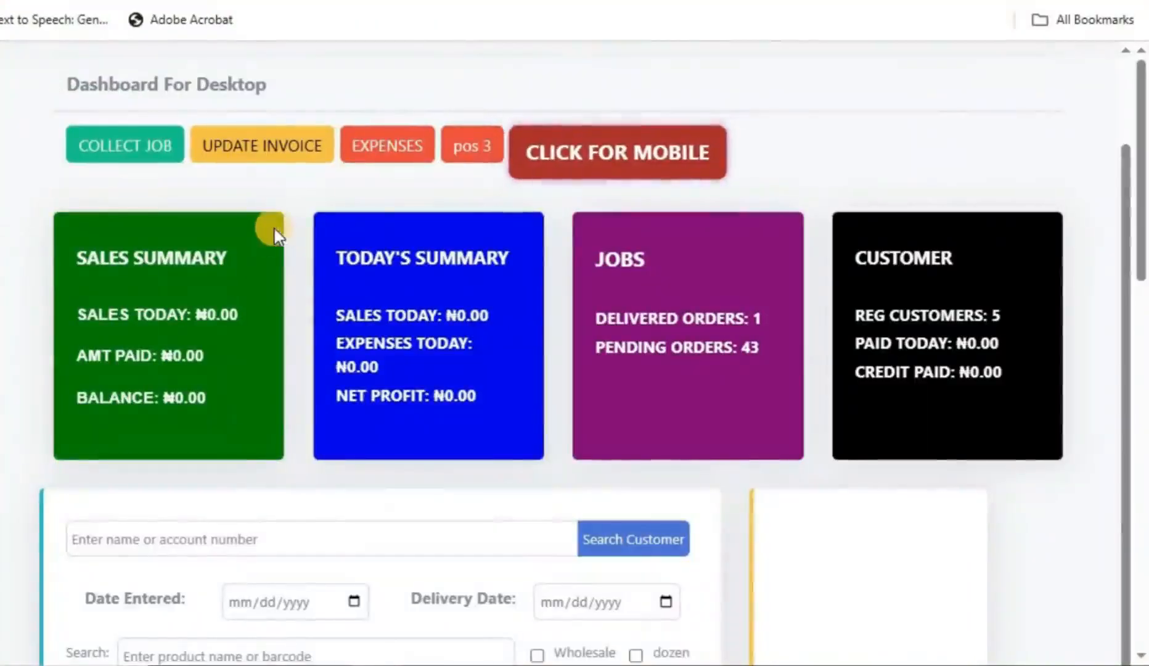
pyautogui.scroll(2, 277, 246)
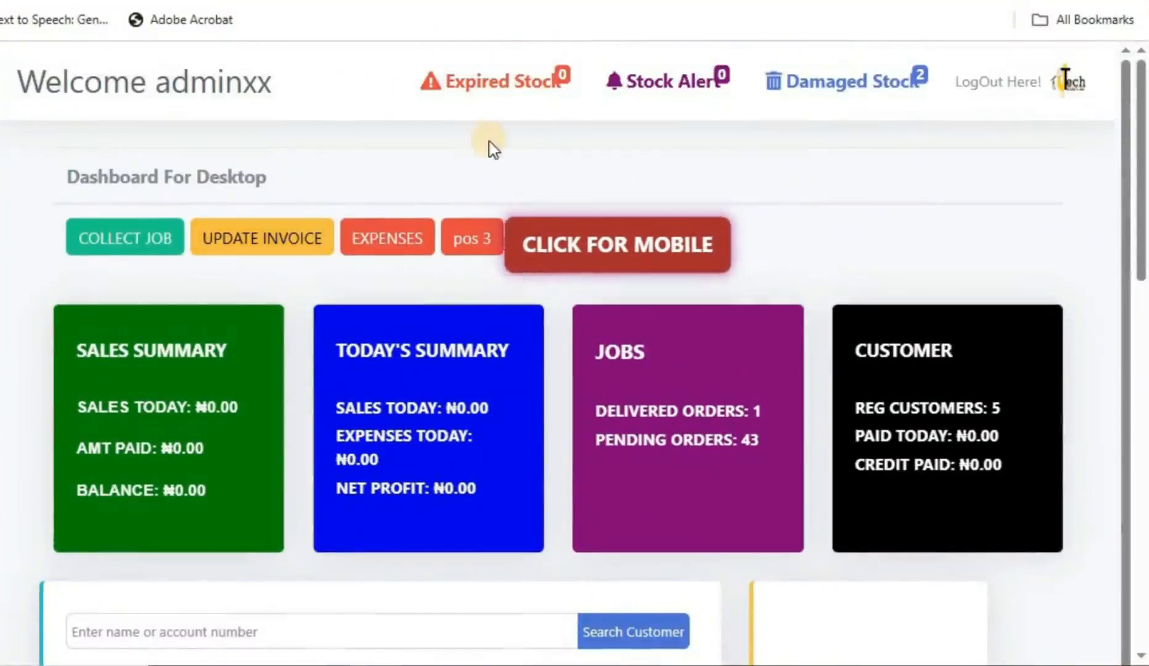
pyautogui.scroll(-2, 487, 141)
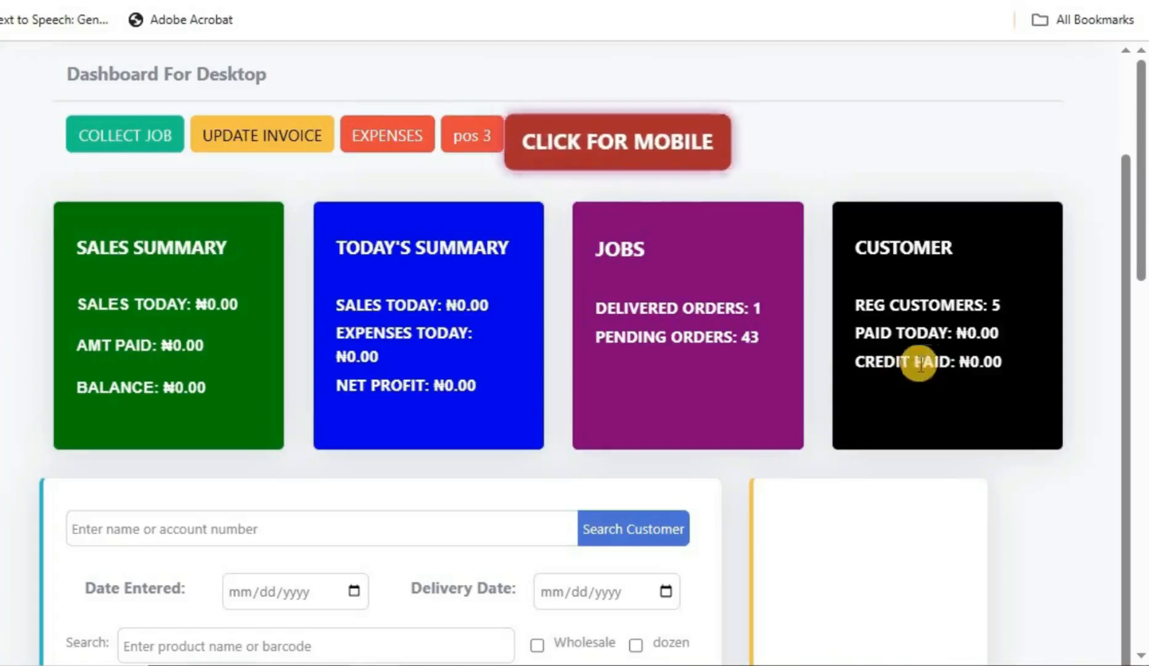
# Step: Search the customer by account number and load their record with its 362.00 balance
pyautogui.scroll(-5, 564, 446)
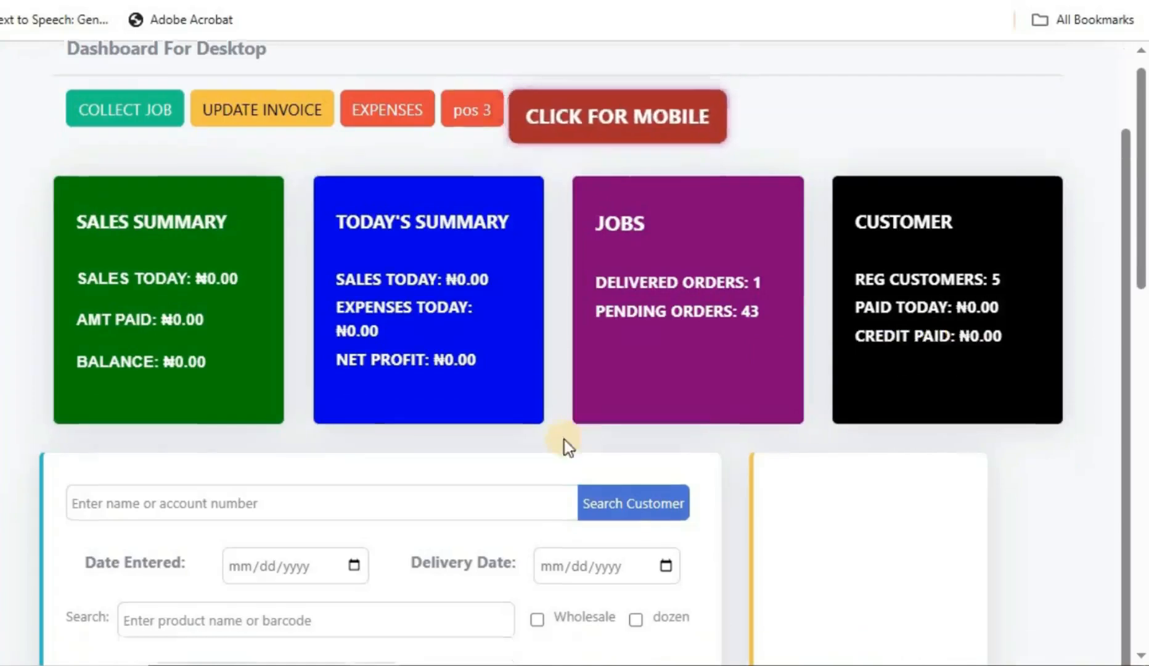
pyautogui.click(356, 224)
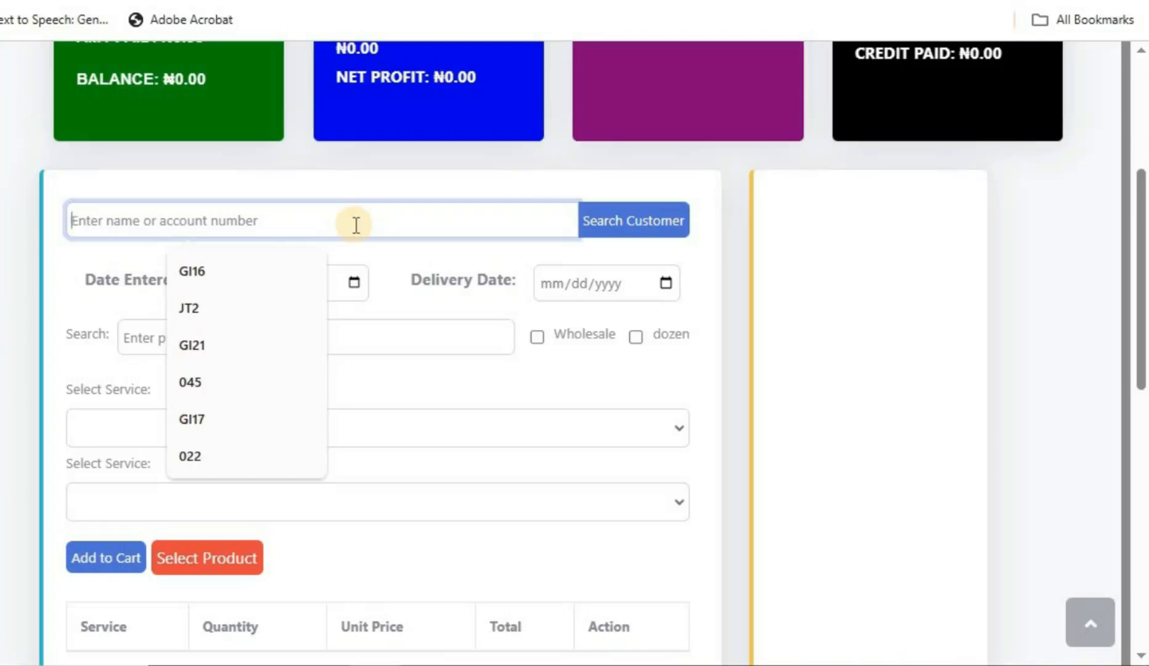
pyautogui.write('J')
pyautogui.press('BackSpace')
pyautogui.write('jt75')
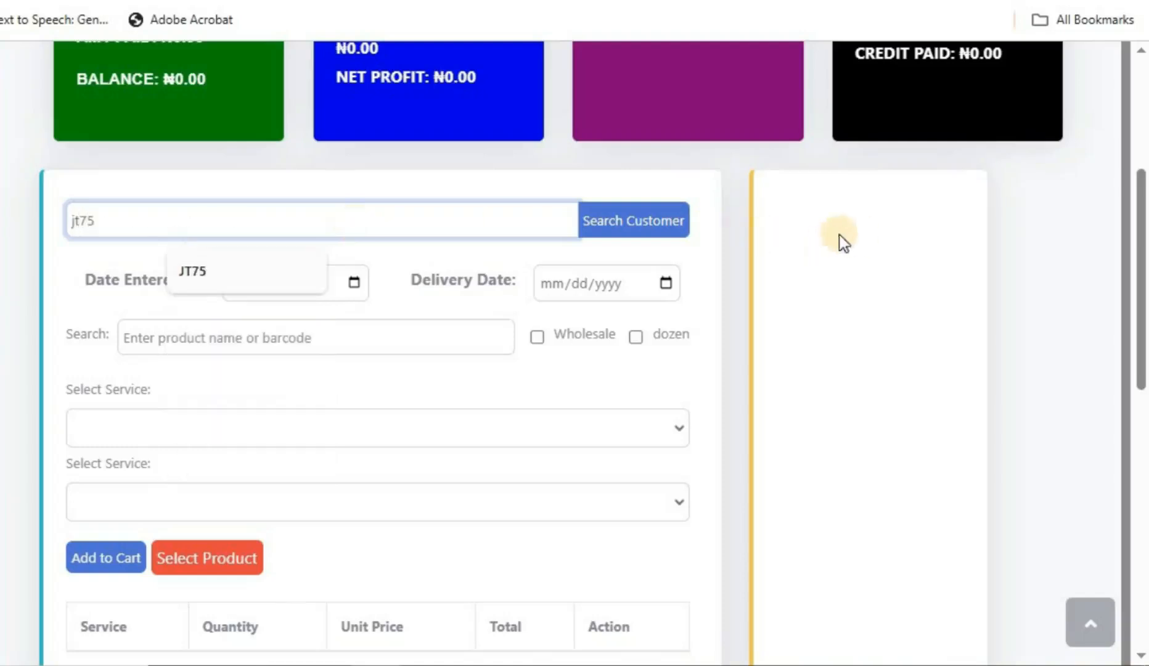
pyautogui.click(649, 229)
pyautogui.scroll(-6, 562, 316)
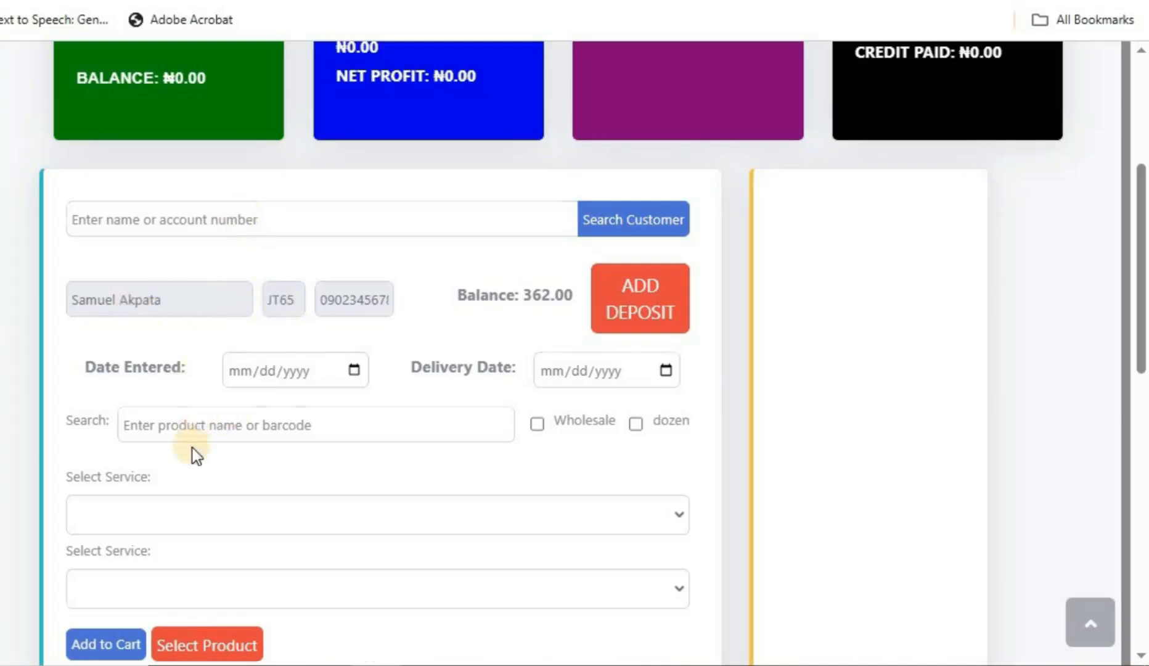
pyautogui.scroll(-5, 196, 452)
# Step: Set Date Entered and Delivery Date on the sale form both to 05/12/2025
pyautogui.scroll(2, 207, 394)
pyautogui.scroll(5, 207, 391)
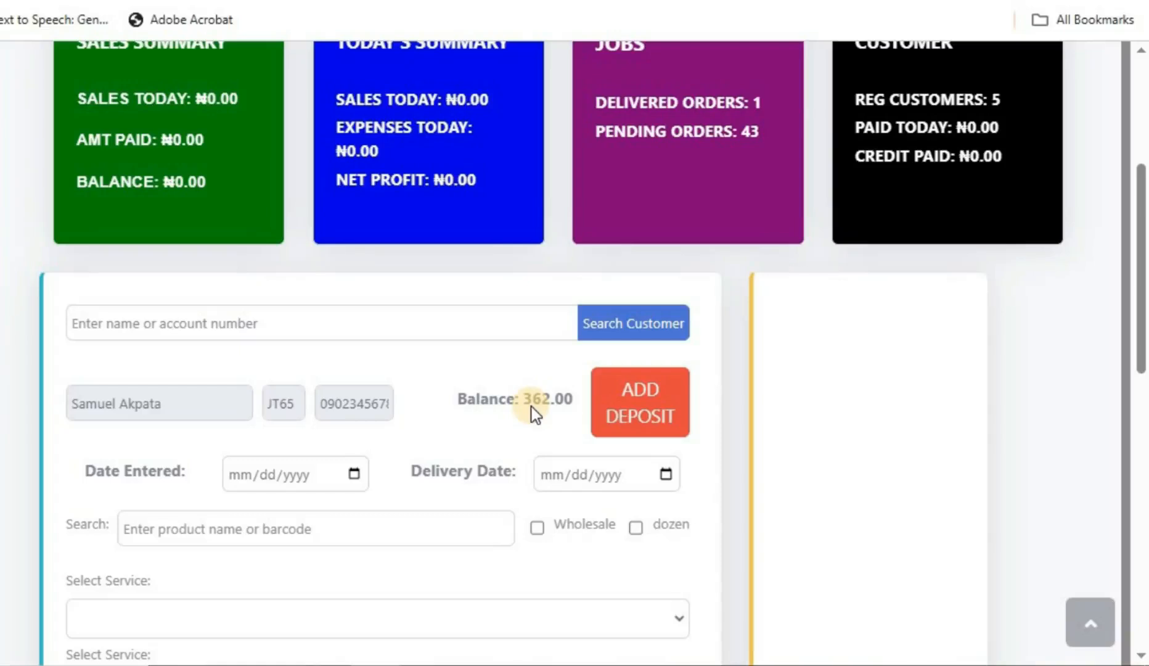
pyautogui.scroll(-2, 315, 414)
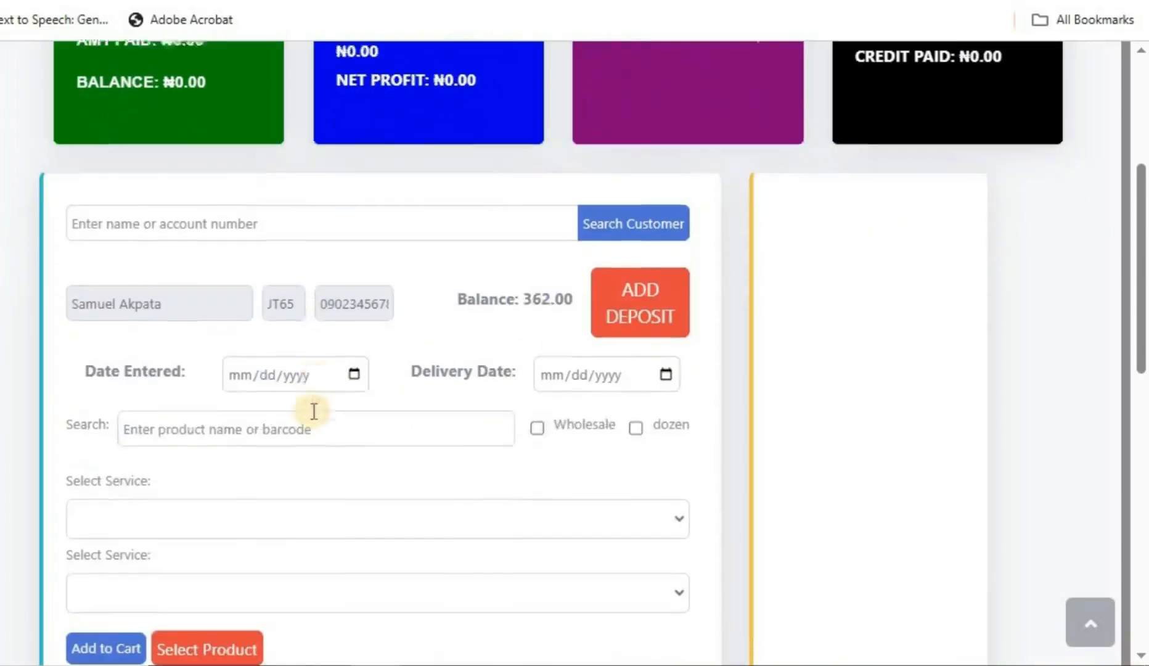
pyautogui.click(354, 370)
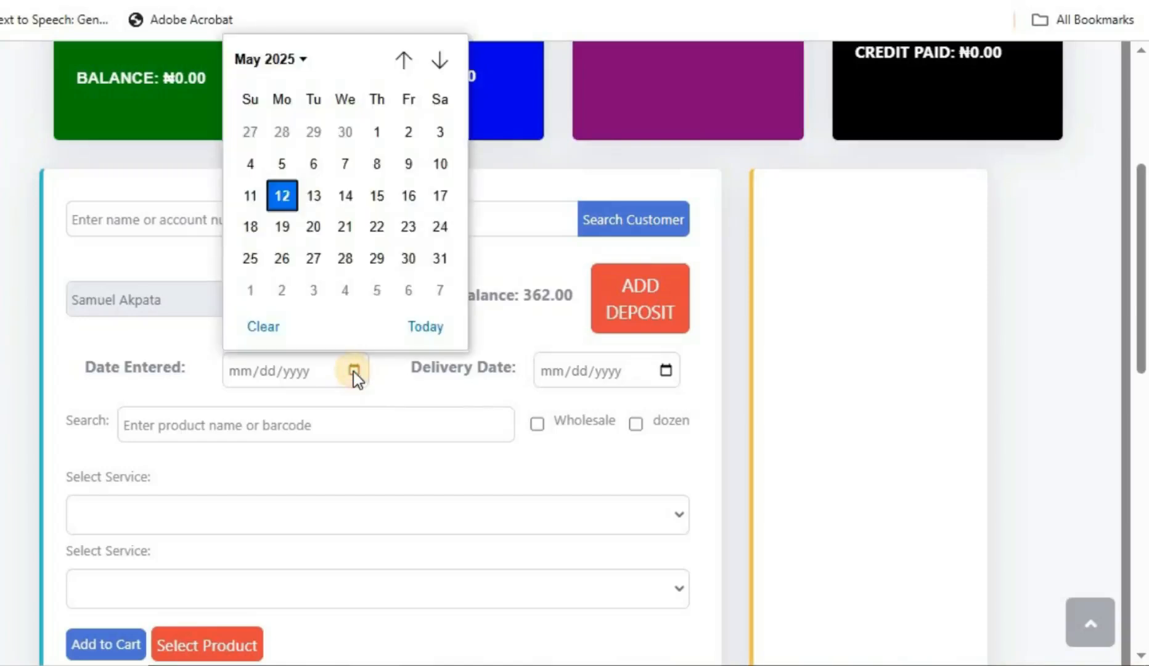
pyautogui.scroll(-2, 354, 370)
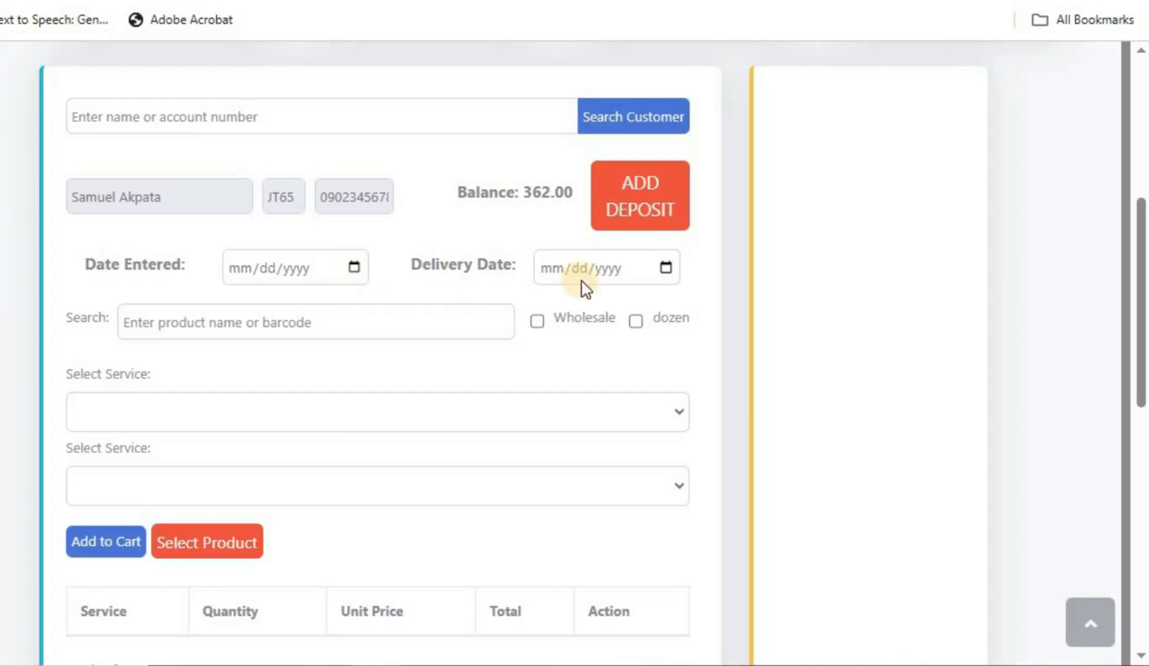
pyautogui.click(353, 268)
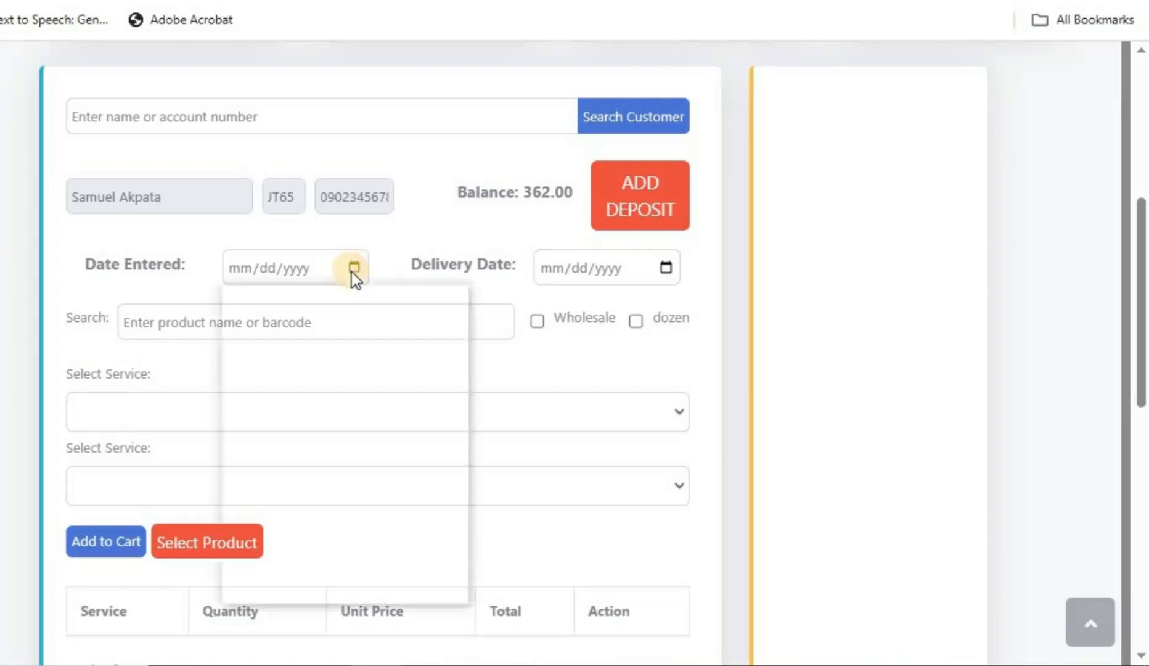
pyautogui.click(284, 449)
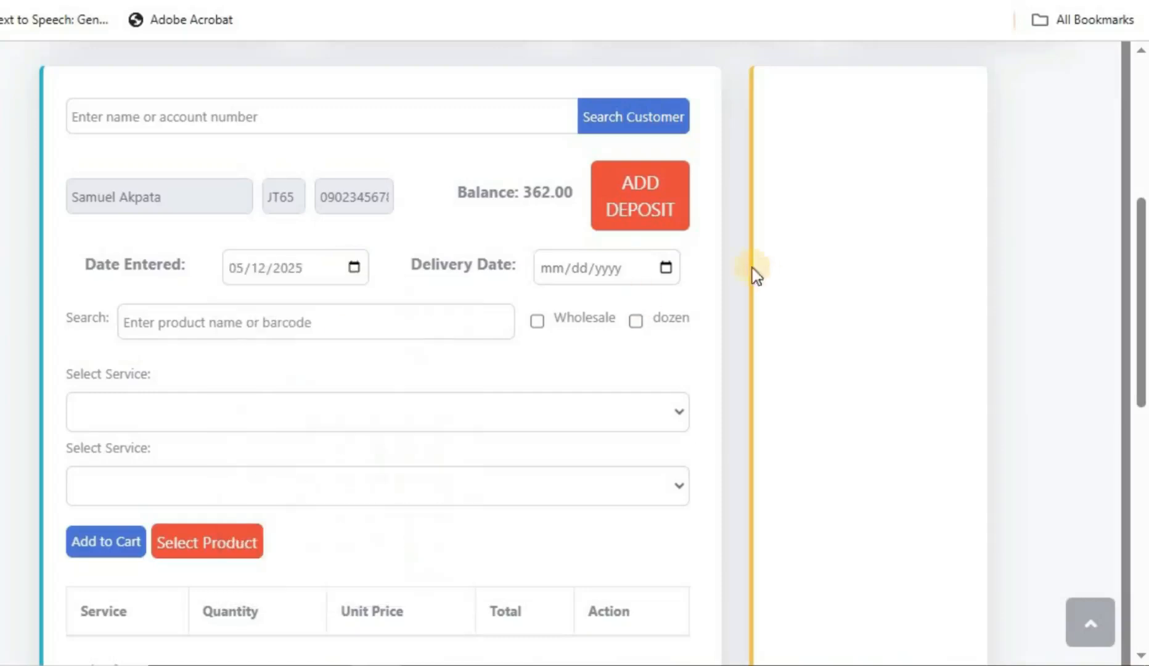
pyautogui.click(664, 267)
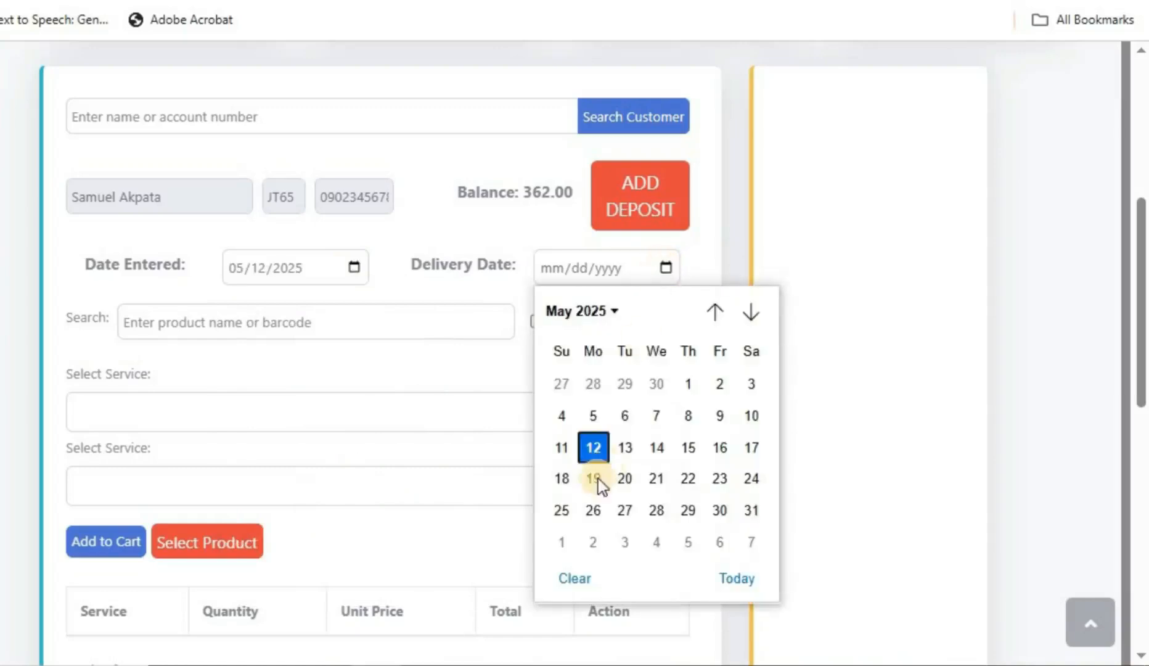
pyautogui.click(594, 448)
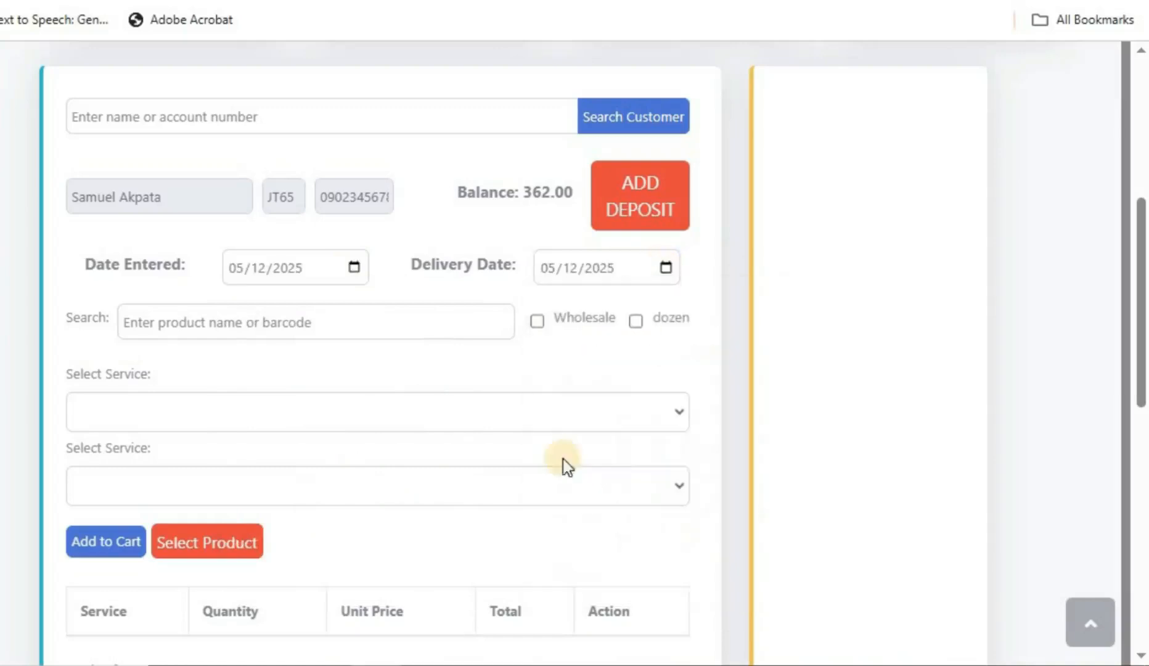
pyautogui.click(304, 321)
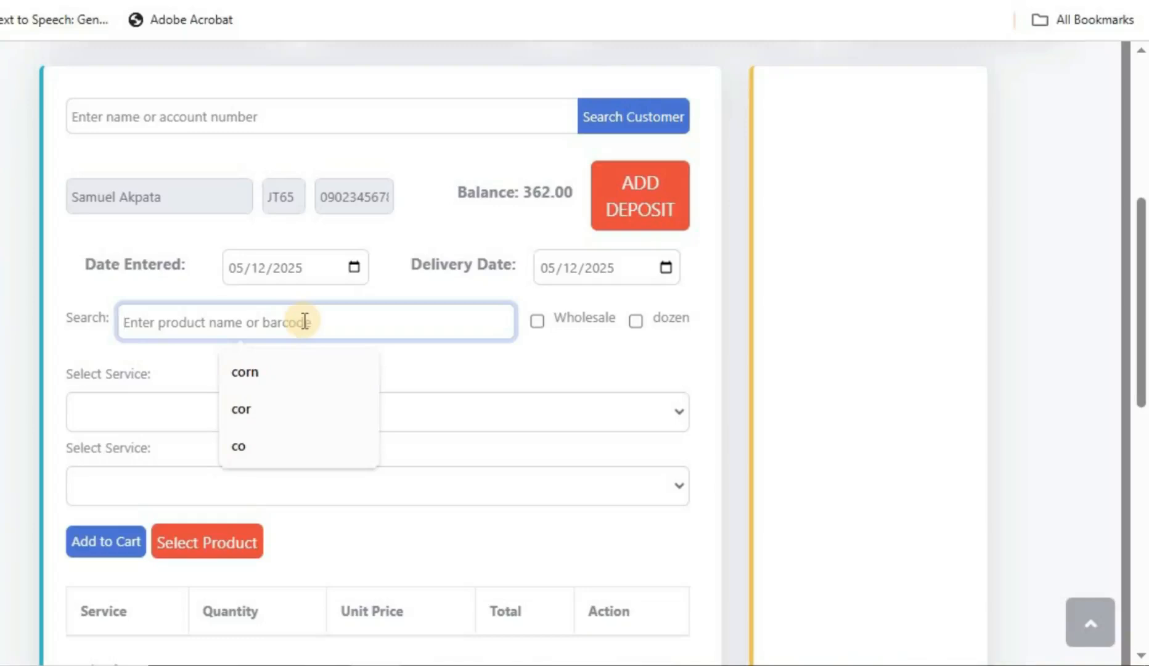
# Step: Search 'parace' with dozen ticked and Wholesale off, showing Paracetamol by Emzor at 1500.00
pyautogui.write('pa')
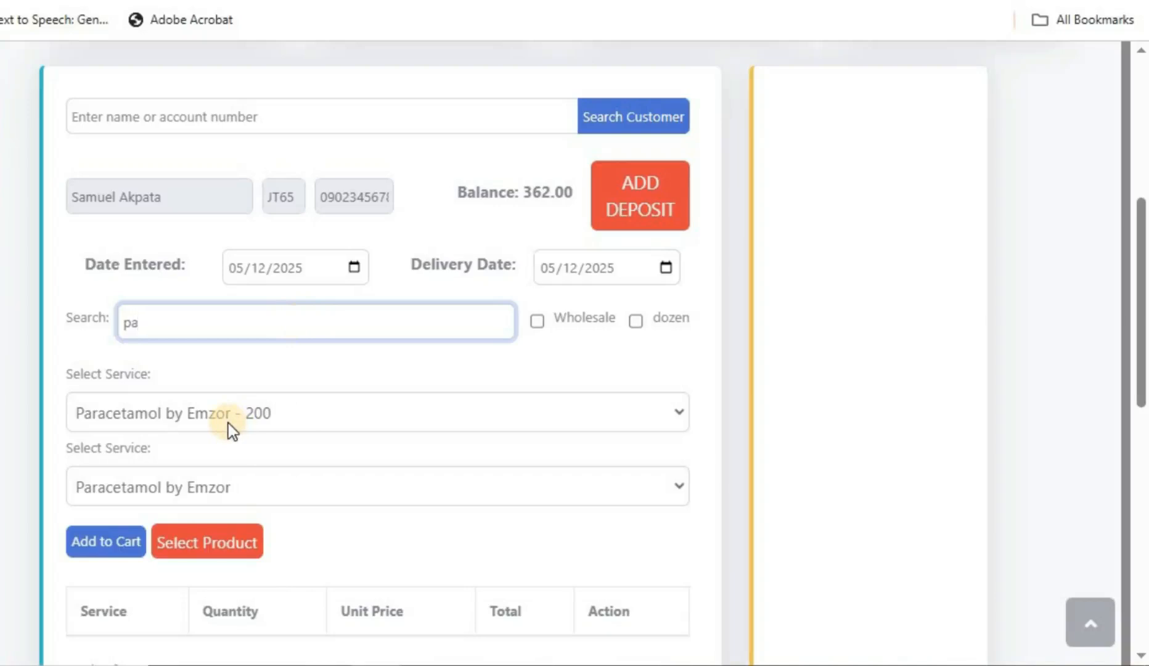
pyautogui.press('BackSpace')
pyautogui.press('BackSpace')
pyautogui.write('pa')
pyautogui.click(538, 325)
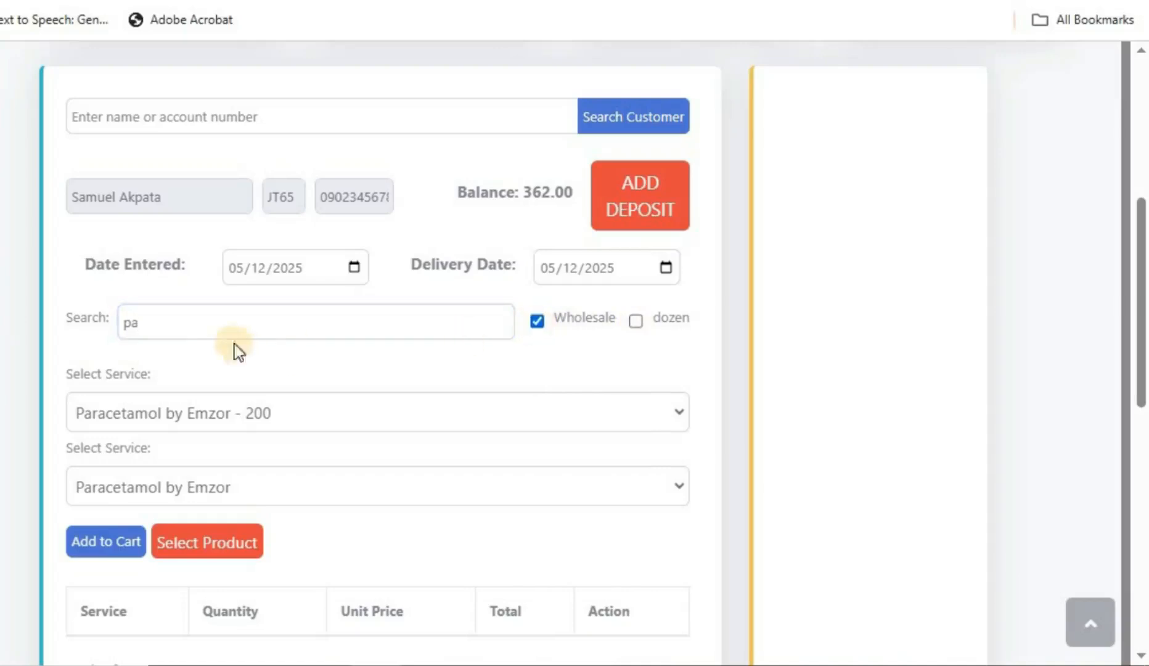
pyautogui.click(207, 330)
pyautogui.write('ra')
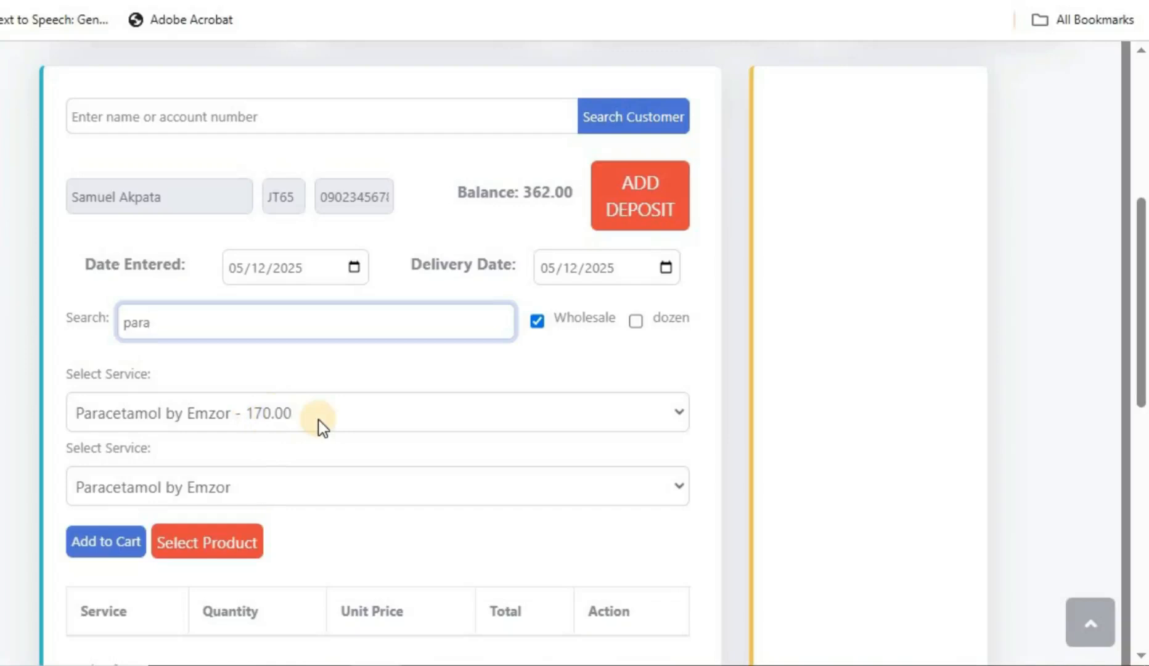
pyautogui.click(633, 324)
pyautogui.click(538, 323)
pyautogui.click(176, 331)
pyautogui.write('ce')
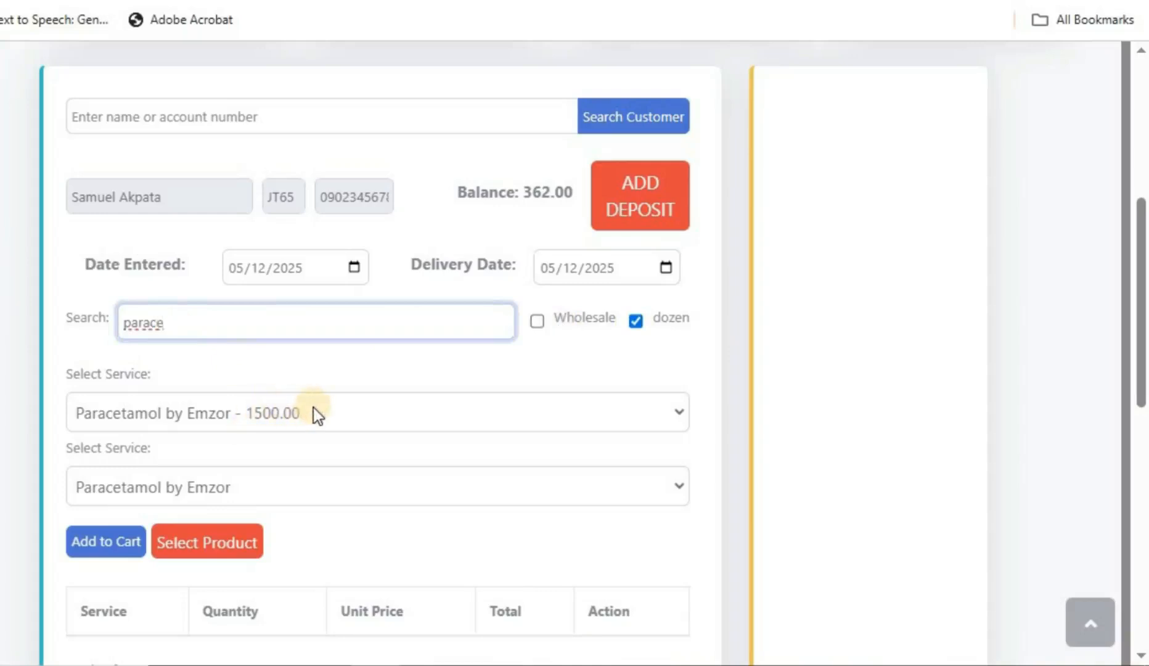
pyautogui.scroll(-2, 313, 408)
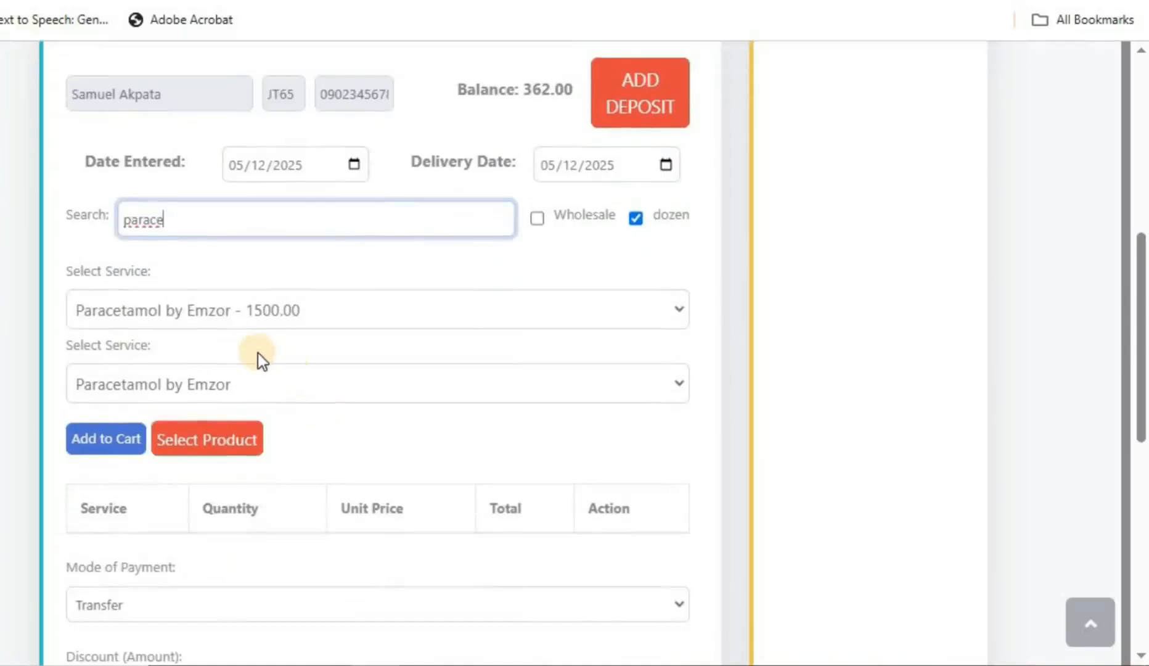
pyautogui.scroll(2, 258, 354)
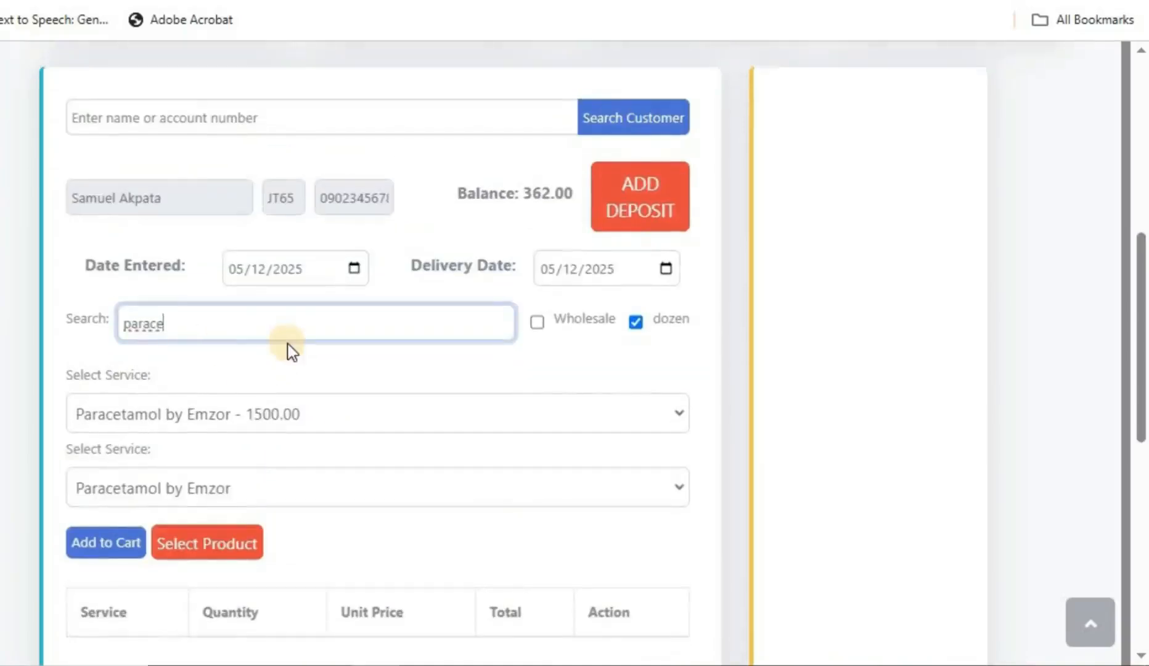
pyautogui.scroll(-2, 136, 429)
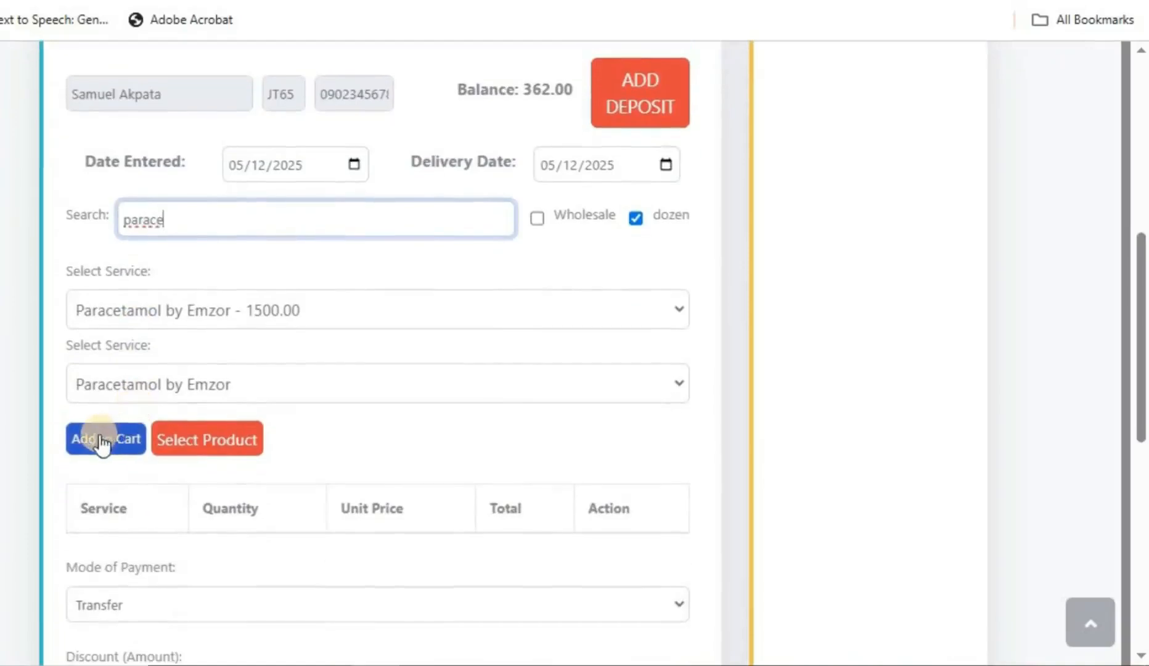
# Step: Add Paracetamol by Emzor to the cart at 1500.00 with quantity 10
pyautogui.click(213, 441)
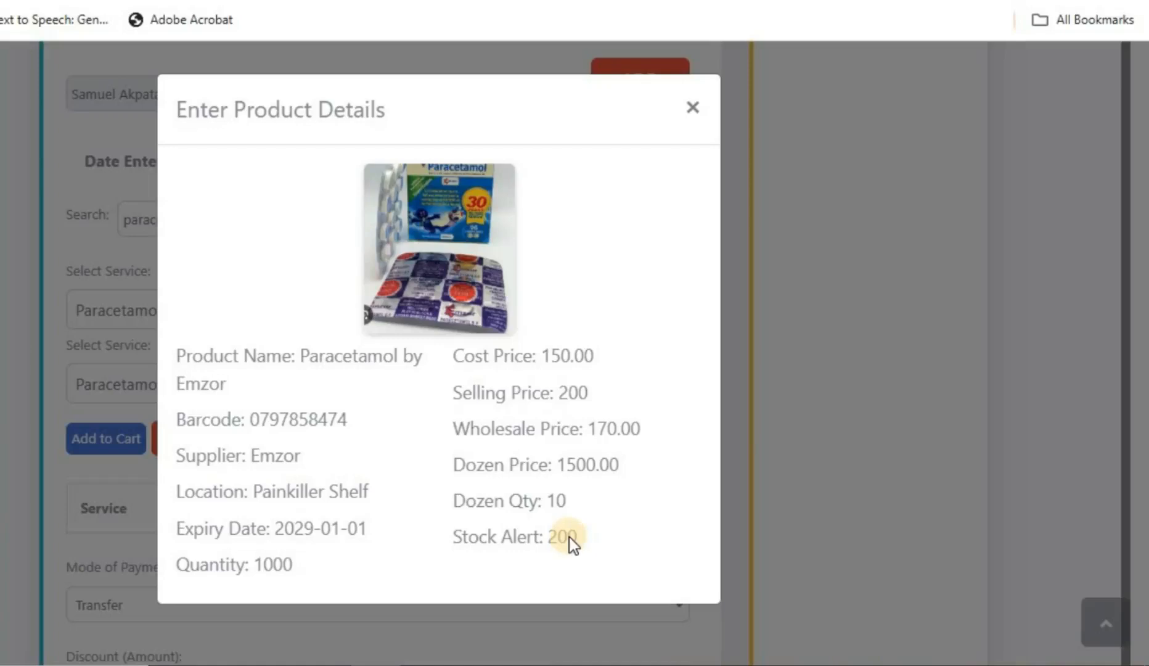
pyautogui.click(691, 110)
pyautogui.click(118, 445)
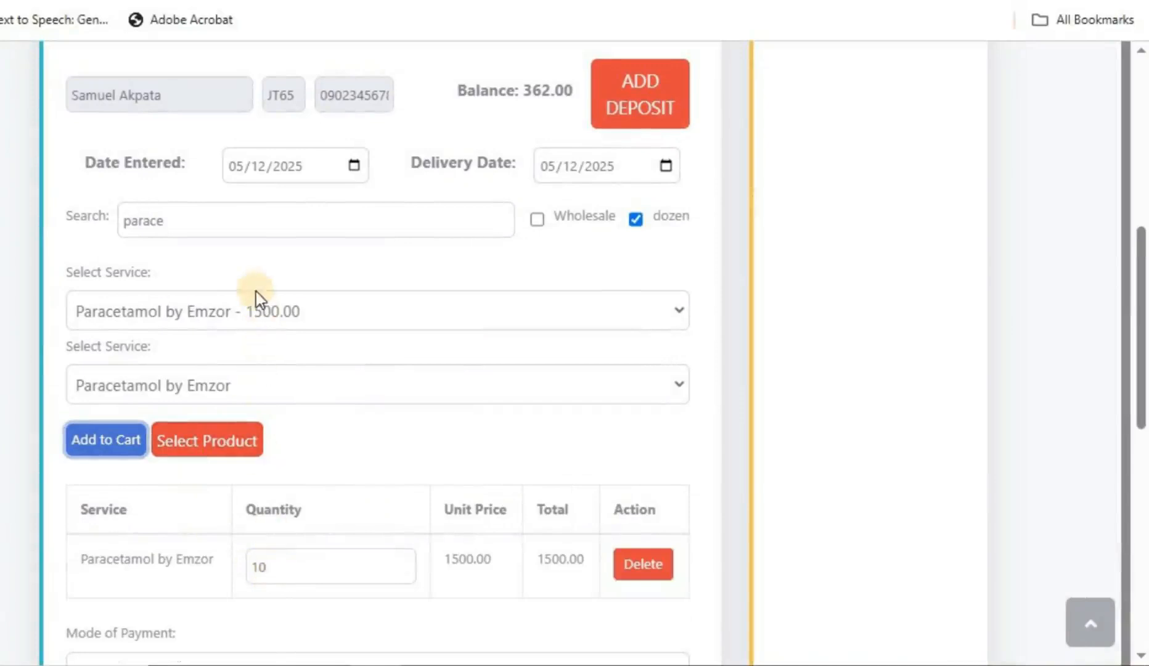
pyautogui.click(173, 218)
pyautogui.moveTo(173, 218); pyautogui.dragTo(121, 219)
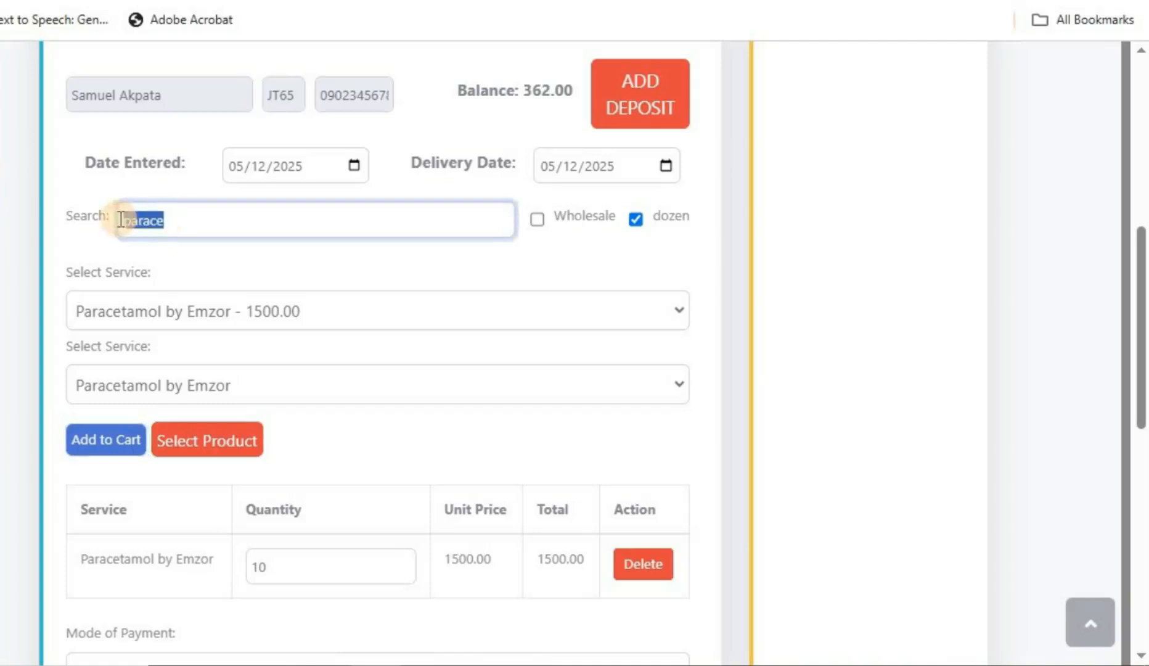
# Step: Search 'peak m' with dozen off and add one Peak Milk at 1400.00
pyautogui.write('peak')
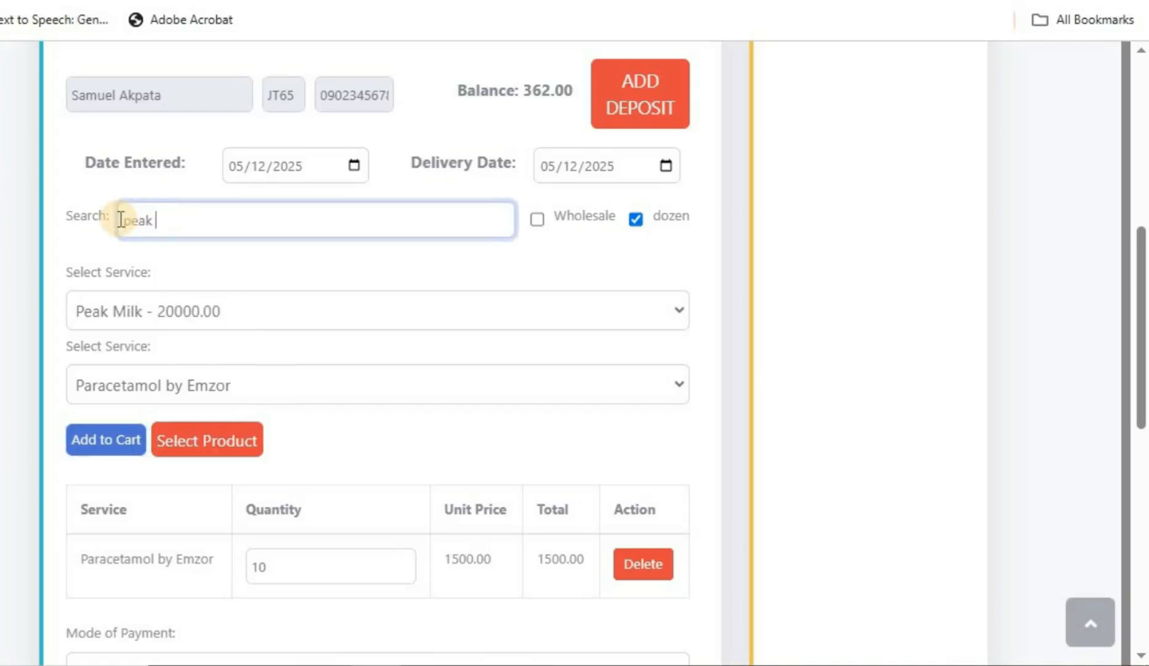
pyautogui.click(634, 220)
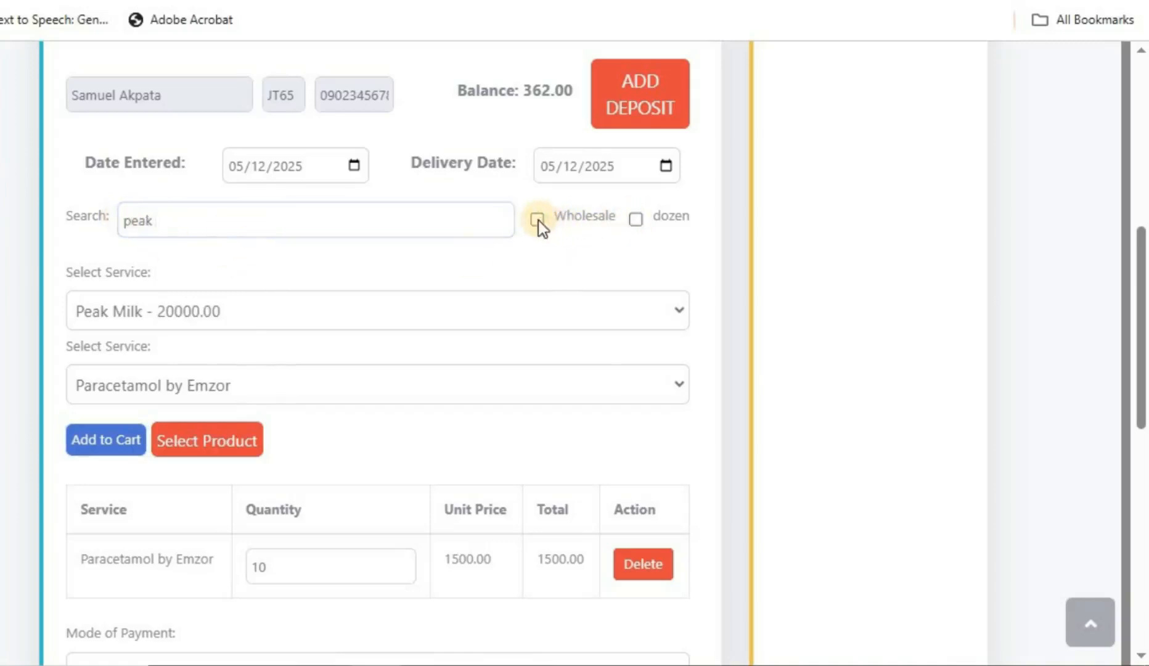
pyautogui.click(248, 229)
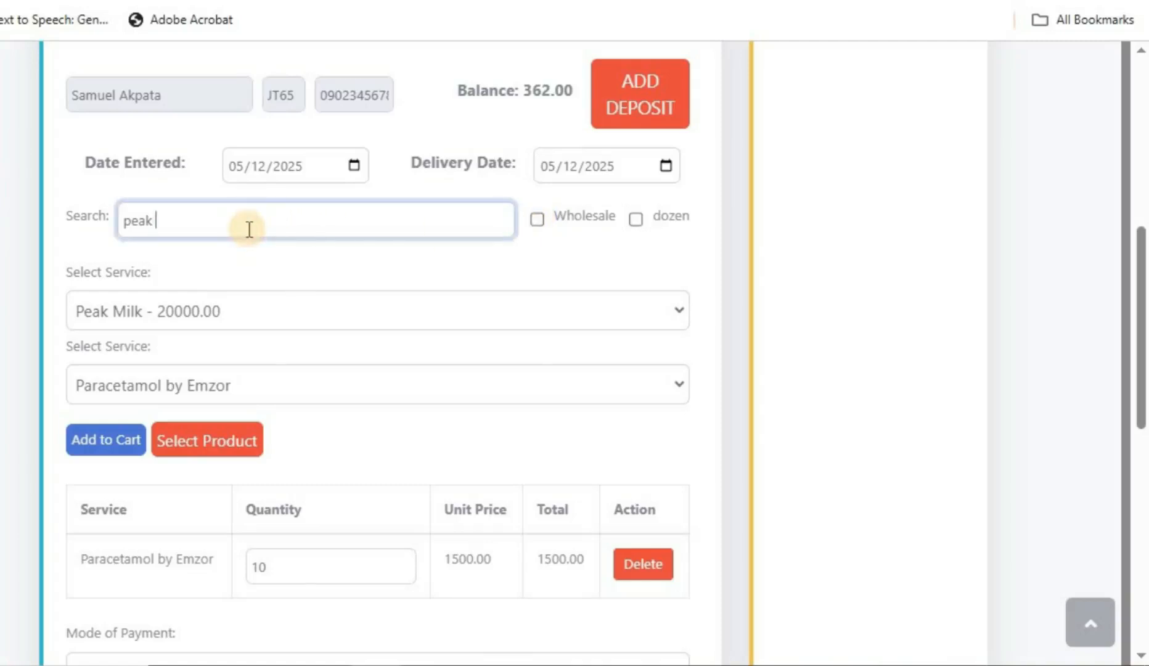
pyautogui.write('m')
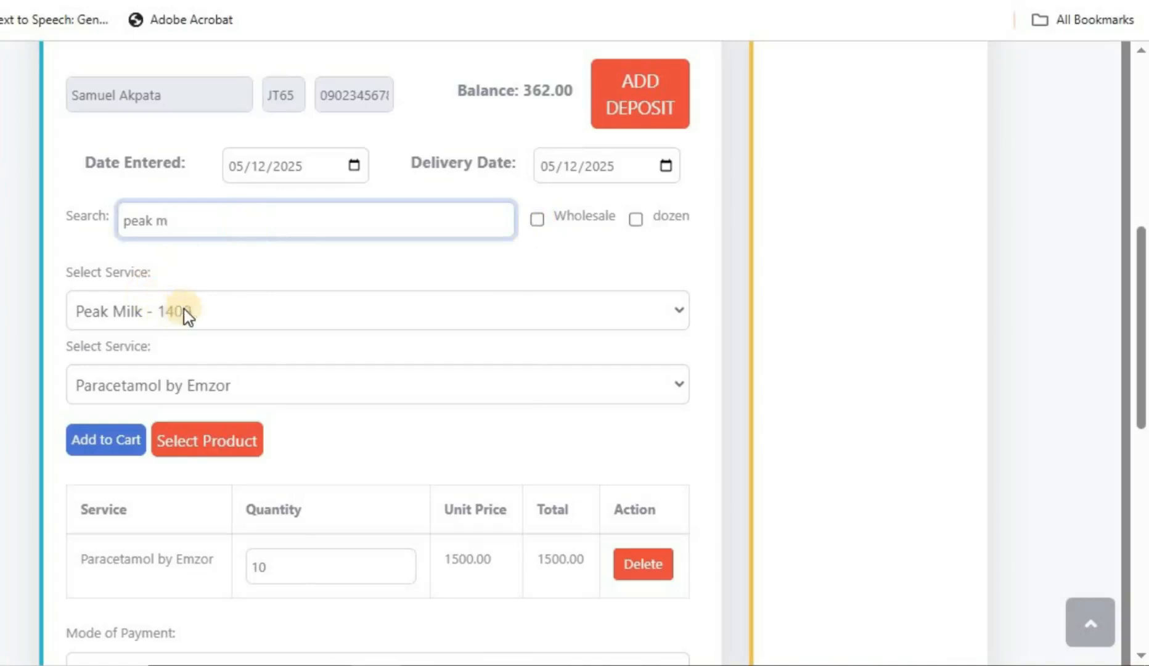
pyautogui.click(105, 449)
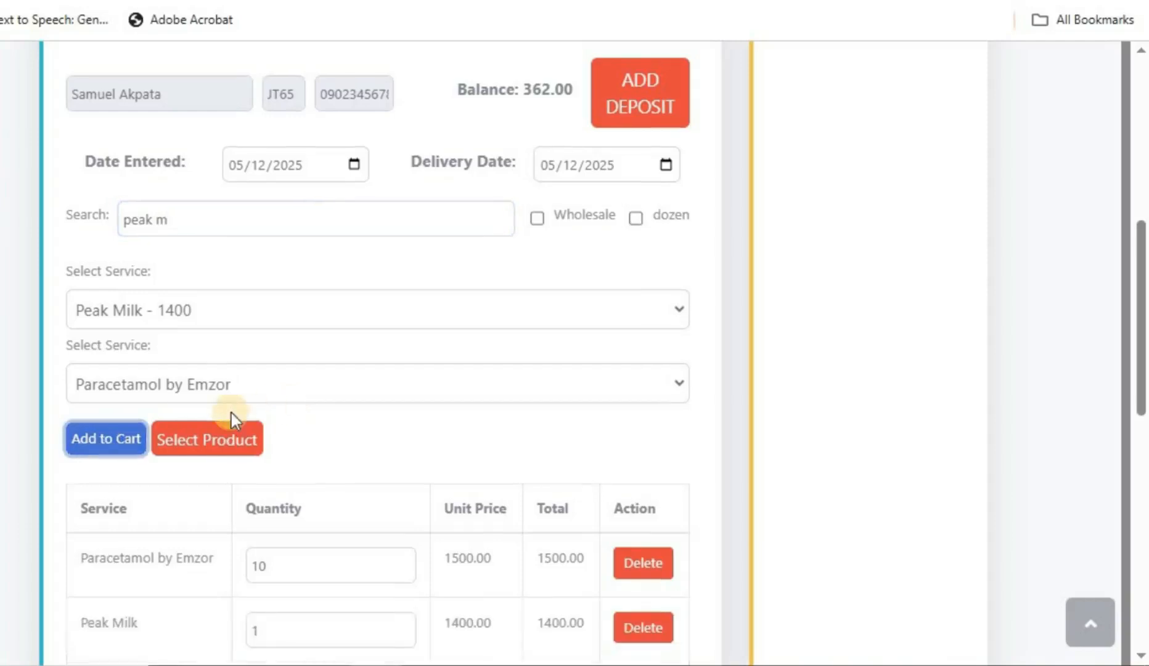
pyautogui.scroll(-5, 231, 413)
pyautogui.scroll(8, 232, 413)
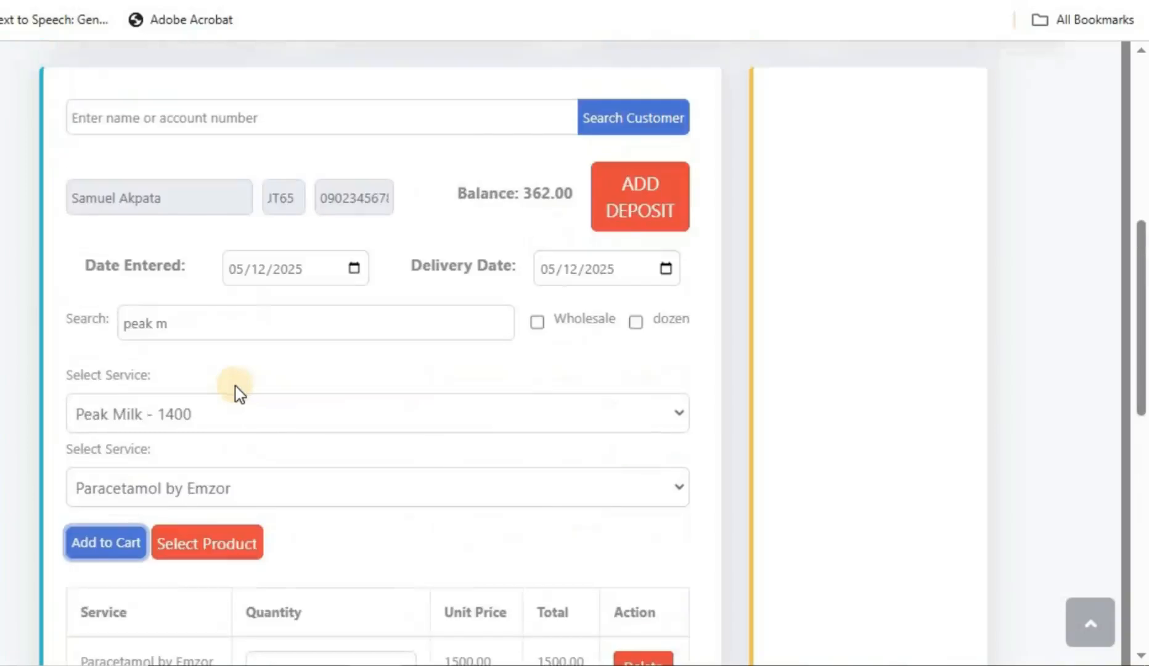
pyautogui.scroll(-2, 235, 386)
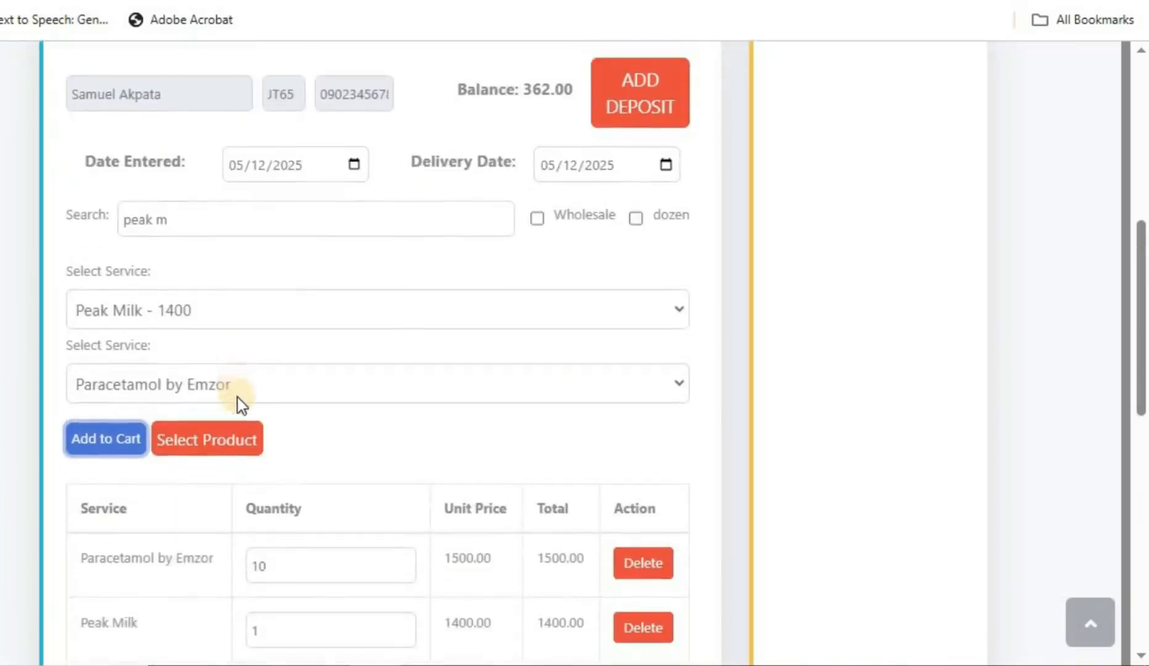
# Step: Open the Mode of Payment dropdown for the 2900.00 sale
pyautogui.scroll(-5, 227, 409)
pyautogui.scroll(2, 227, 404)
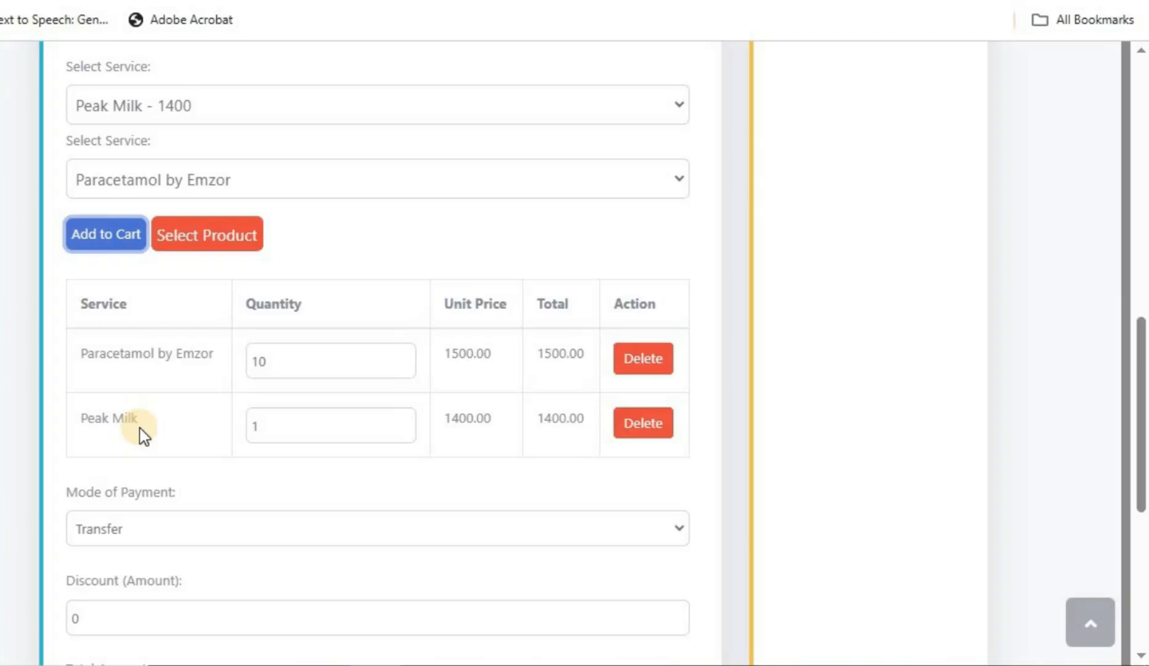
pyautogui.scroll(-5, 145, 430)
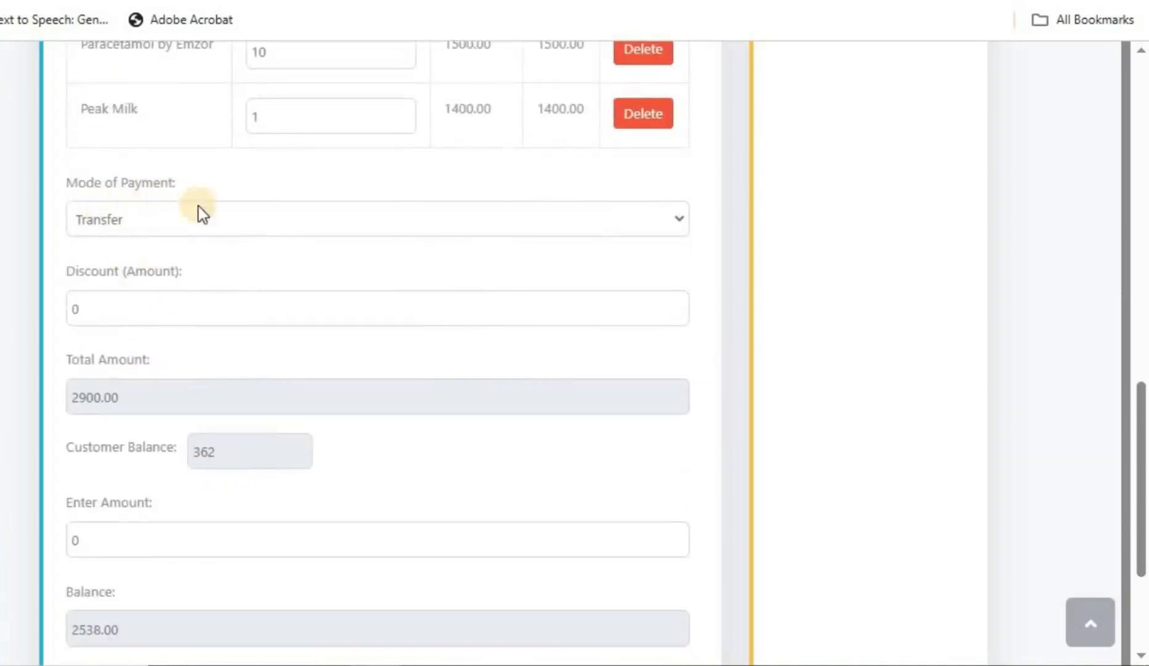
pyautogui.click(251, 225)
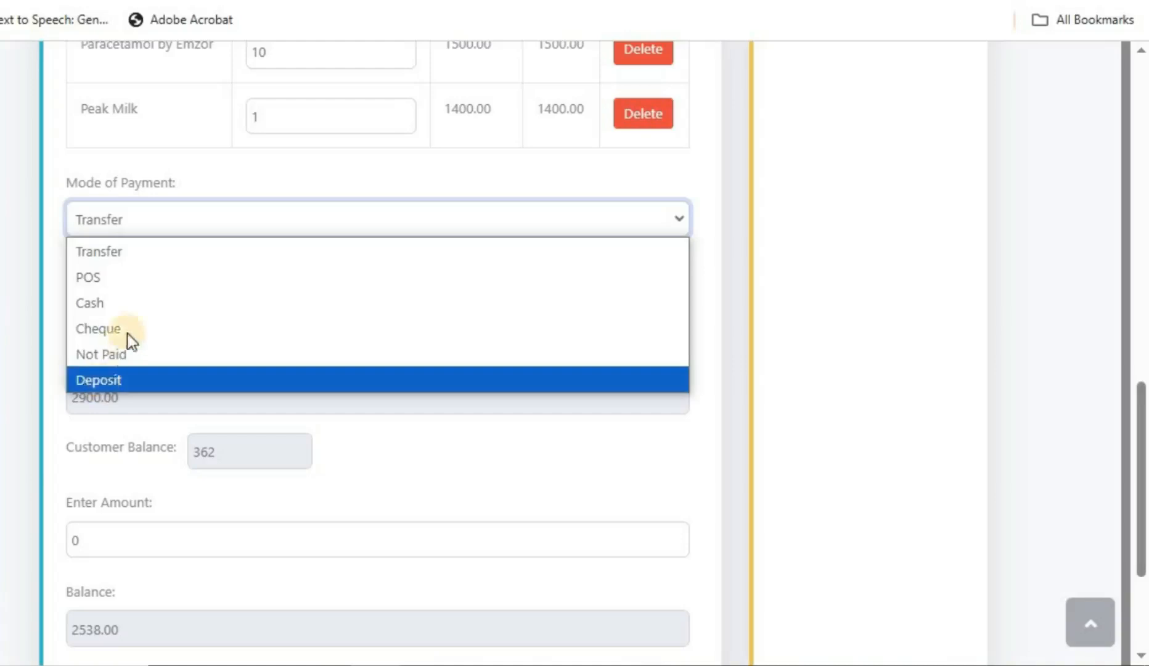
# Step: Set the sale's payment mode to POS
pyautogui.click(96, 280)
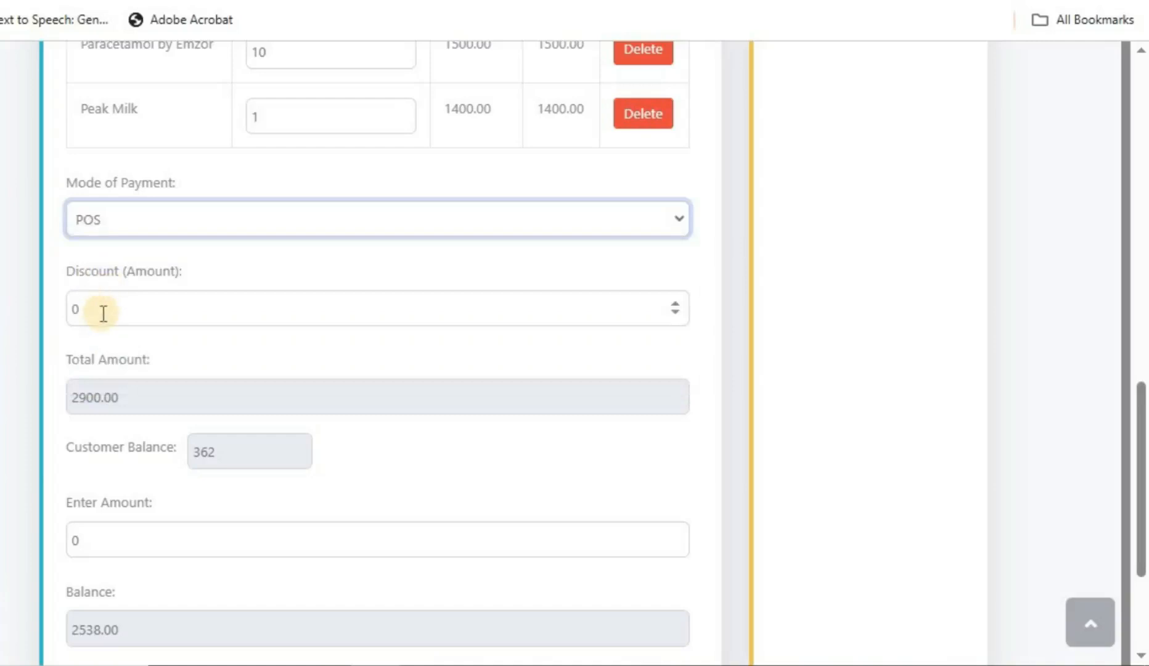
pyautogui.scroll(-2, 104, 313)
pyautogui.scroll(2, 102, 314)
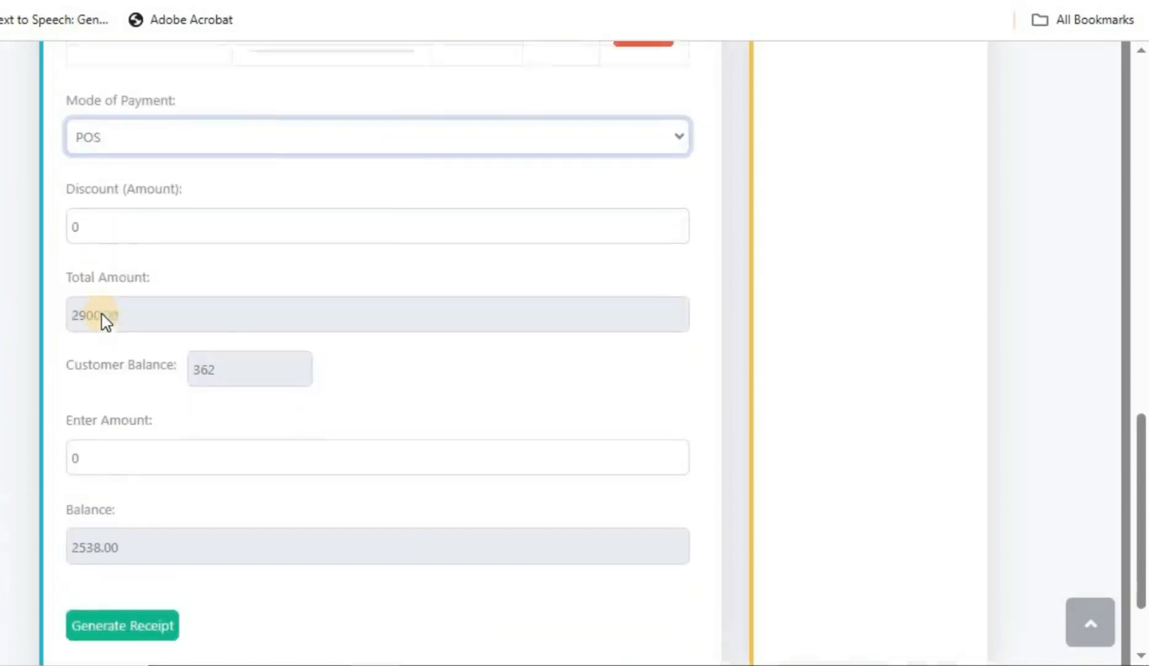
# Step: Try discounts of 10 and 30, then clear the Discount field so no discount applies
pyautogui.click(89, 312)
pyautogui.moveTo(51, 307); pyautogui.dragTo(50, 305)
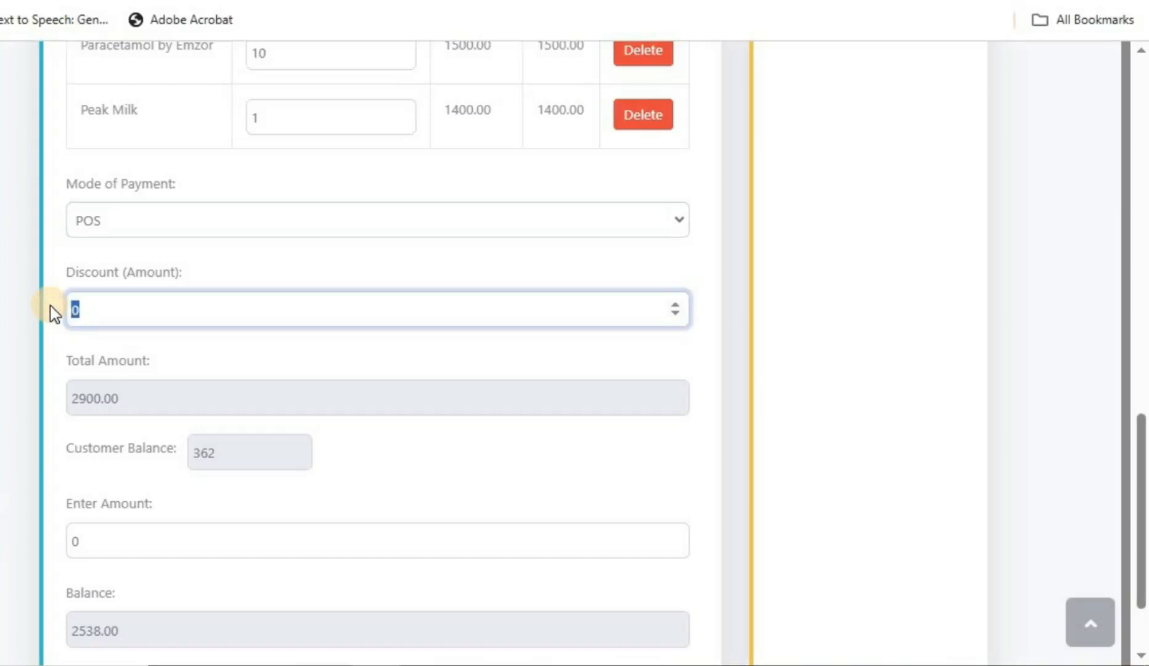
pyautogui.write('10')
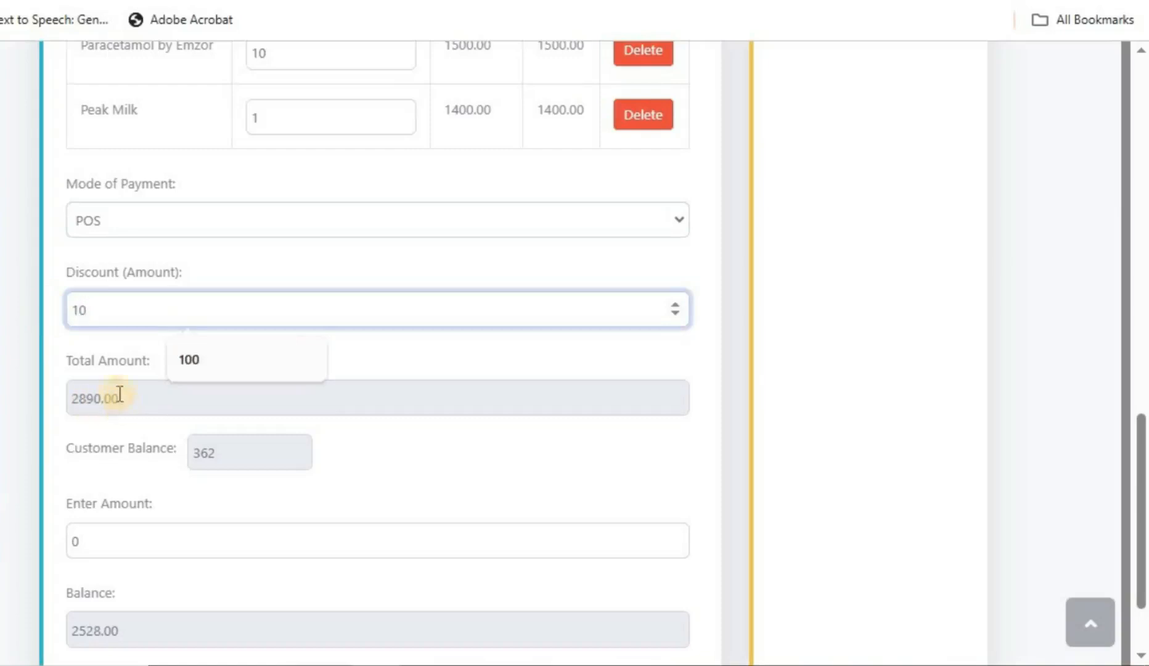
pyautogui.press('BackSpace')
pyautogui.press('BackSpace')
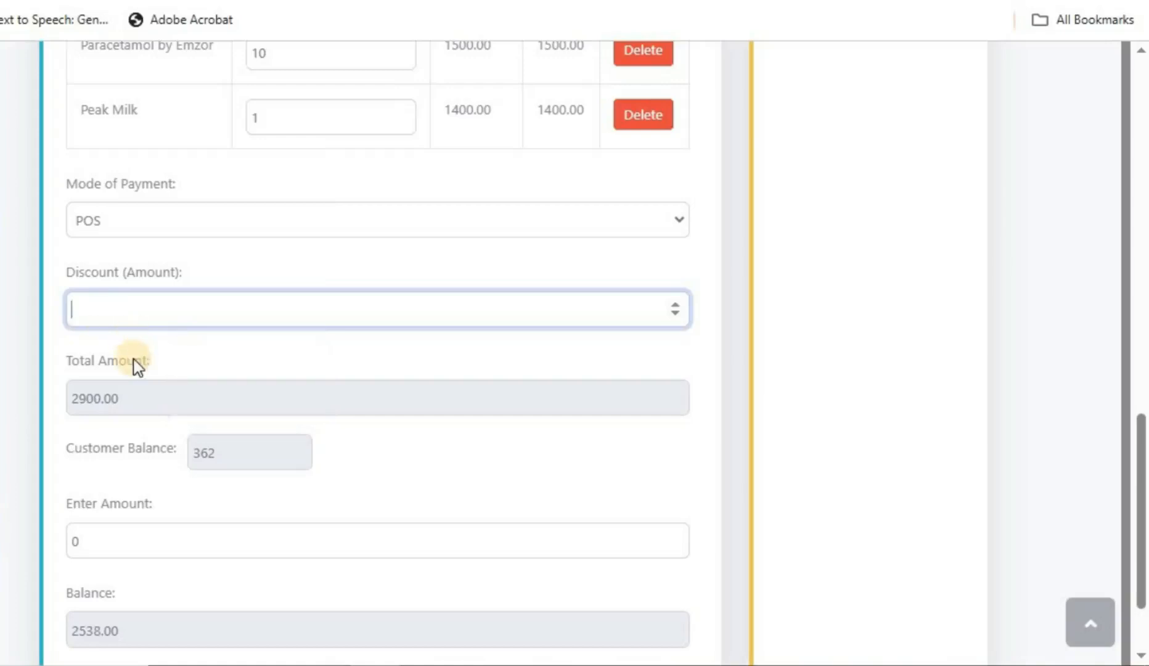
pyautogui.write('30')
pyautogui.press('BackSpace')
pyautogui.press('BackSpace')
pyautogui.scroll(-2, 117, 314)
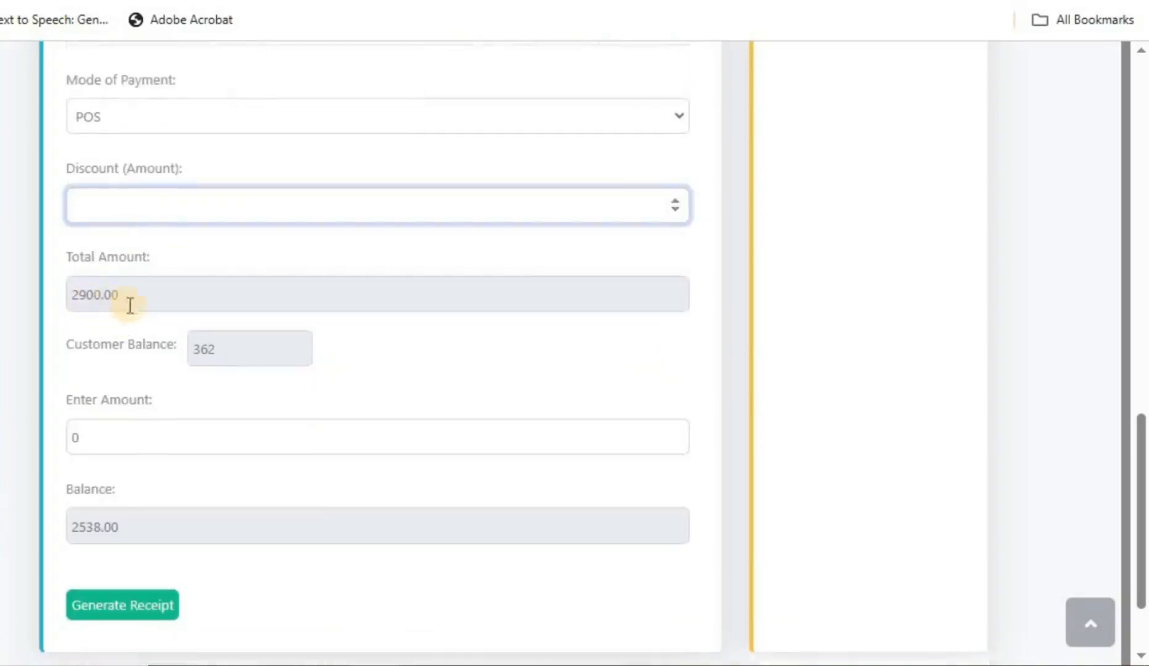
pyautogui.scroll(-2, 123, 311)
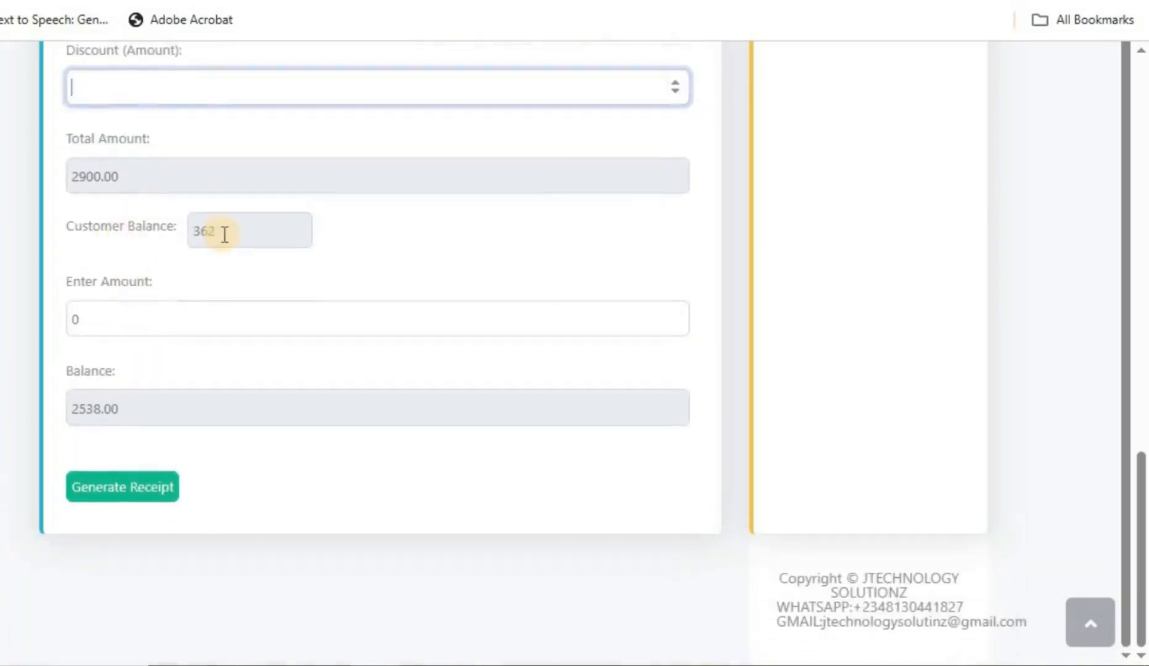
pyautogui.scroll(2, 225, 234)
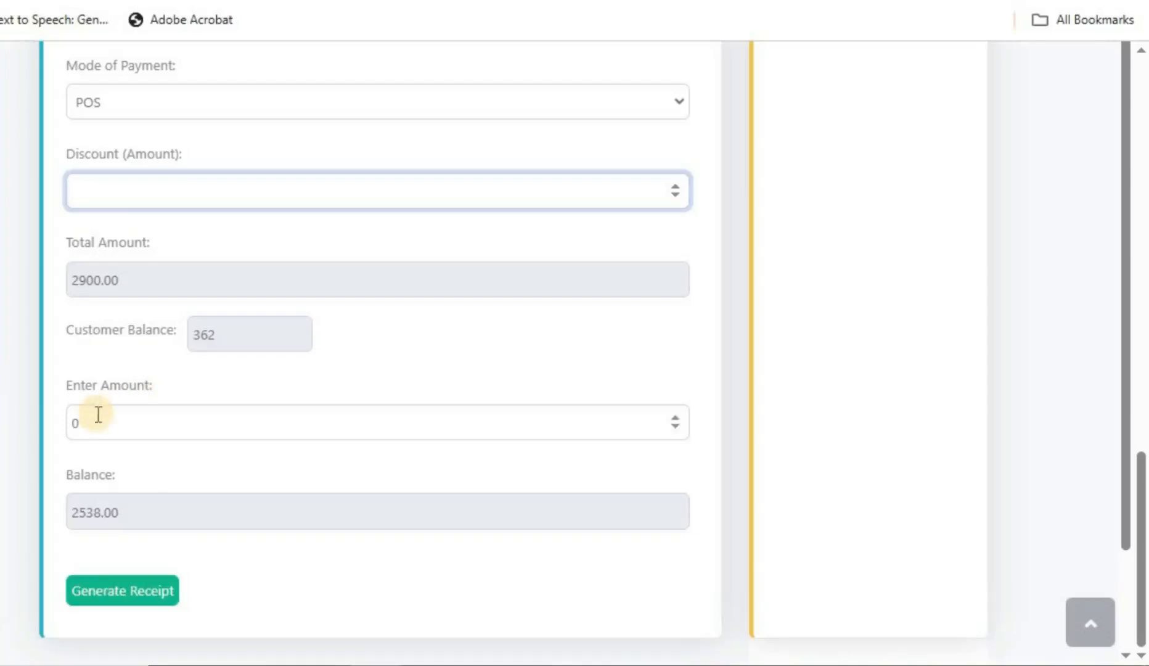
pyautogui.scroll(-2, 97, 413)
pyautogui.scroll(2, 101, 327)
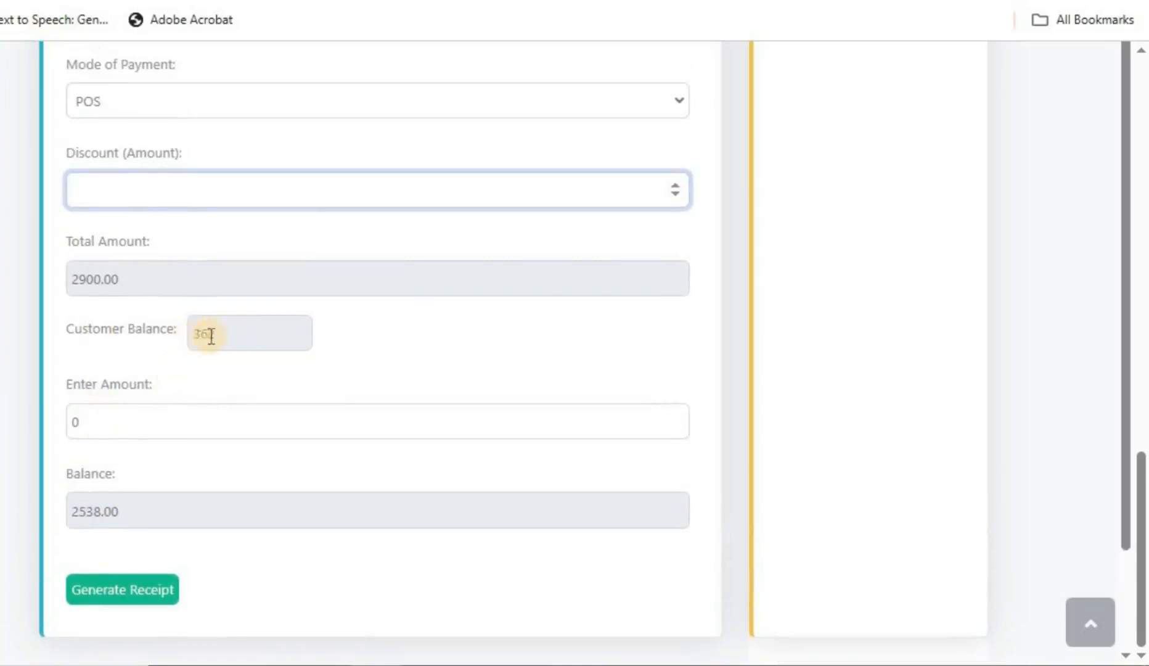
pyautogui.scroll(5, 172, 321)
pyautogui.scroll(-4, 123, 370)
pyautogui.scroll(-1, 125, 386)
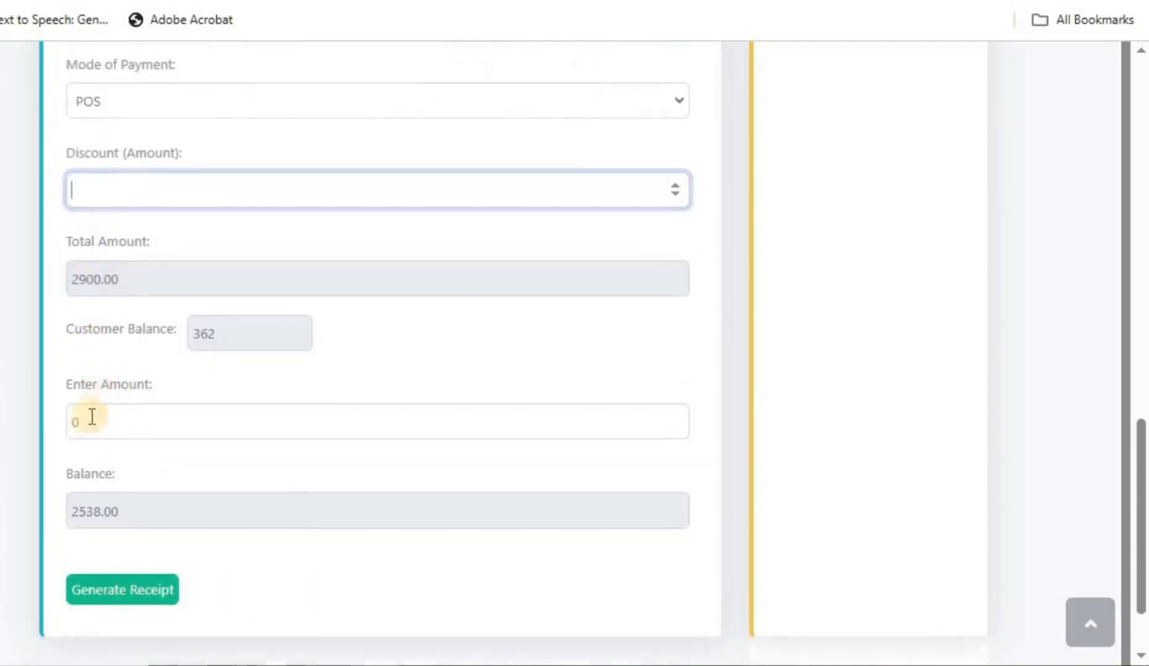
# Step: Enter 2700 as the amount paid, then correct it to 2600
pyautogui.click(67, 423)
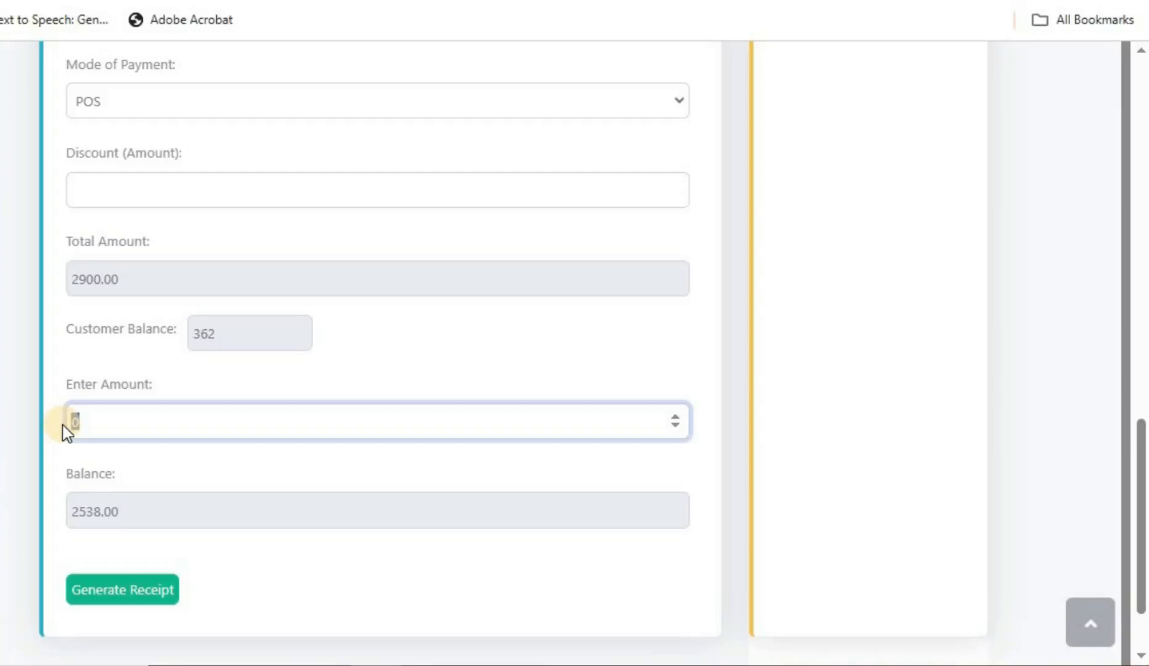
pyautogui.write('2700')
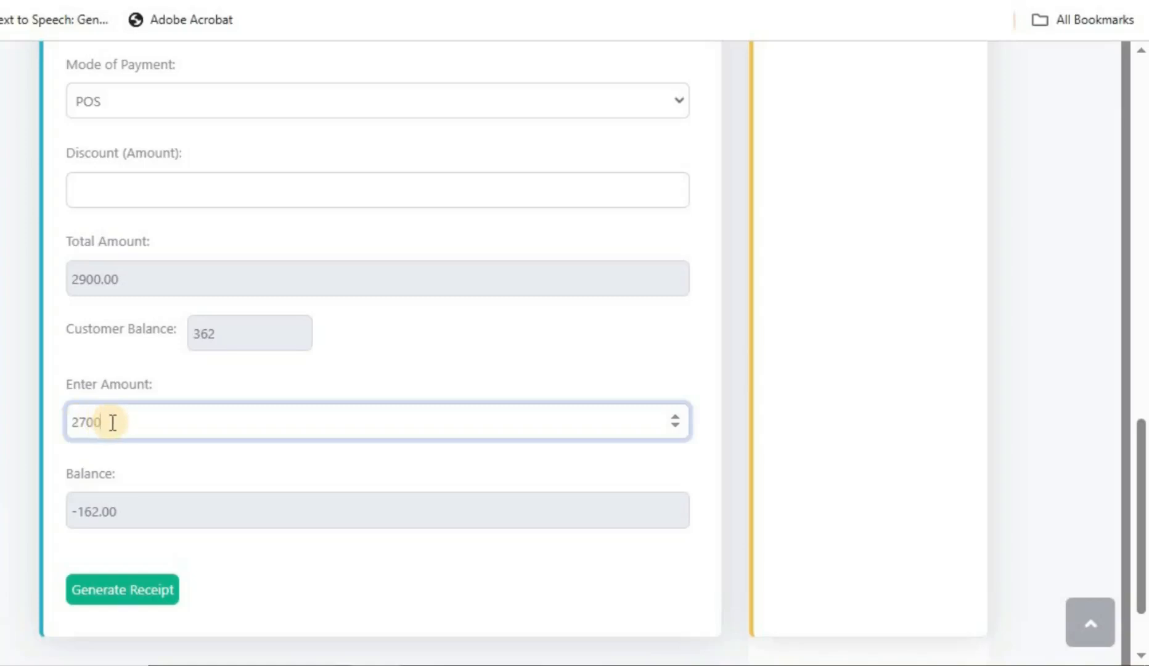
pyautogui.doubleClick(77, 420)
pyautogui.write('2')
pyautogui.press('BackSpace')
pyautogui.write('2600')
pyautogui.scroll(2, 172, 506)
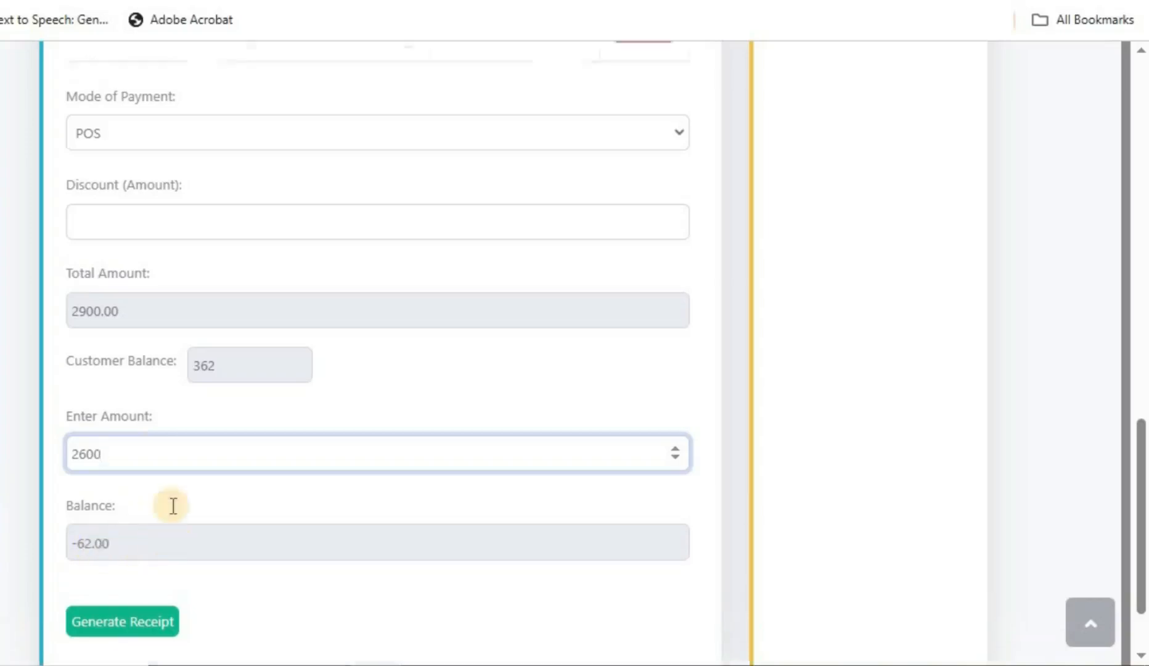
pyautogui.scroll(10, 205, 290)
pyautogui.scroll(-14, 159, 477)
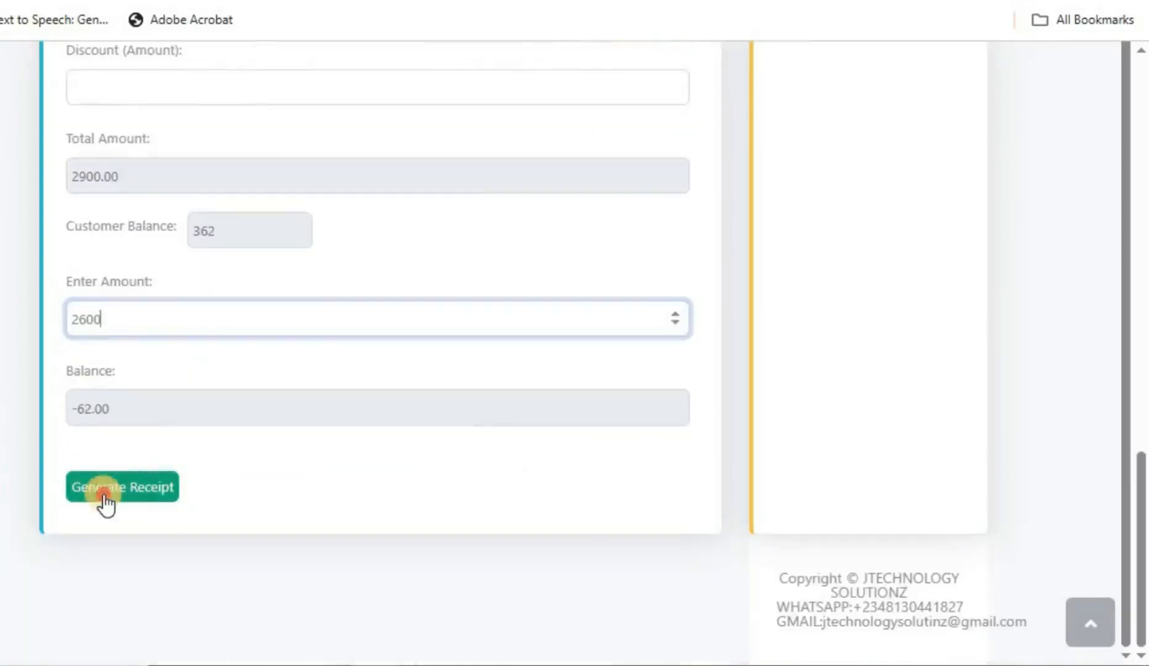
# Step: Generate the receipt and review its items, 2600 paid, -62.00 balance and POS payment
pyautogui.click(104, 501)
pyautogui.scroll(10, 968, 459)
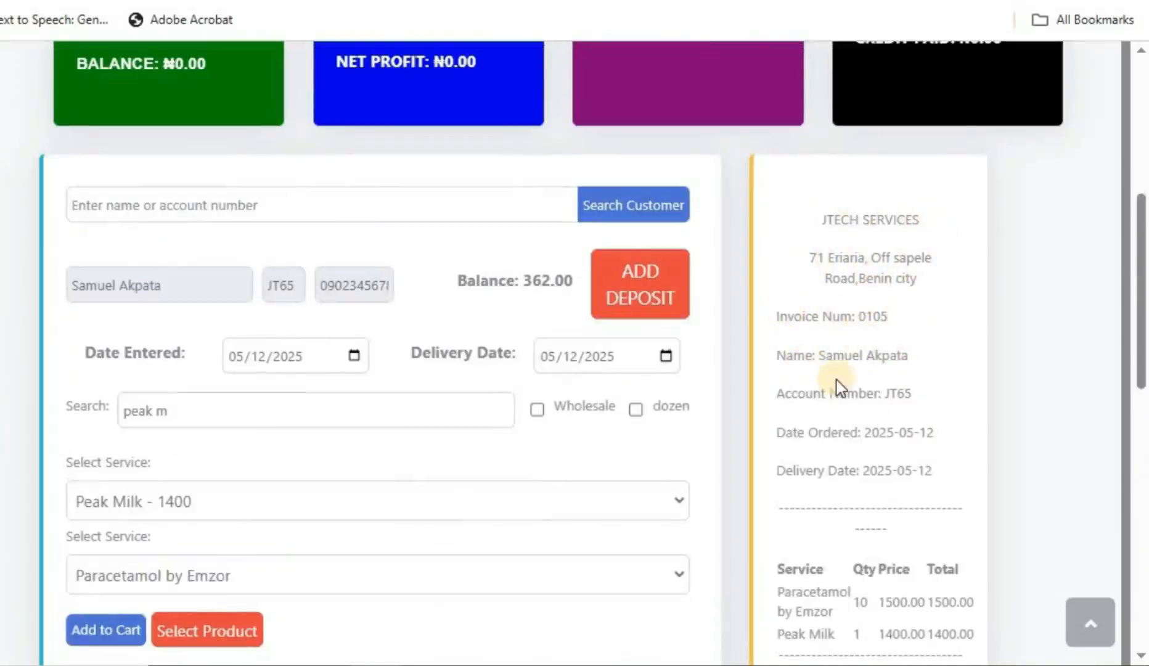
pyautogui.scroll(-2, 836, 380)
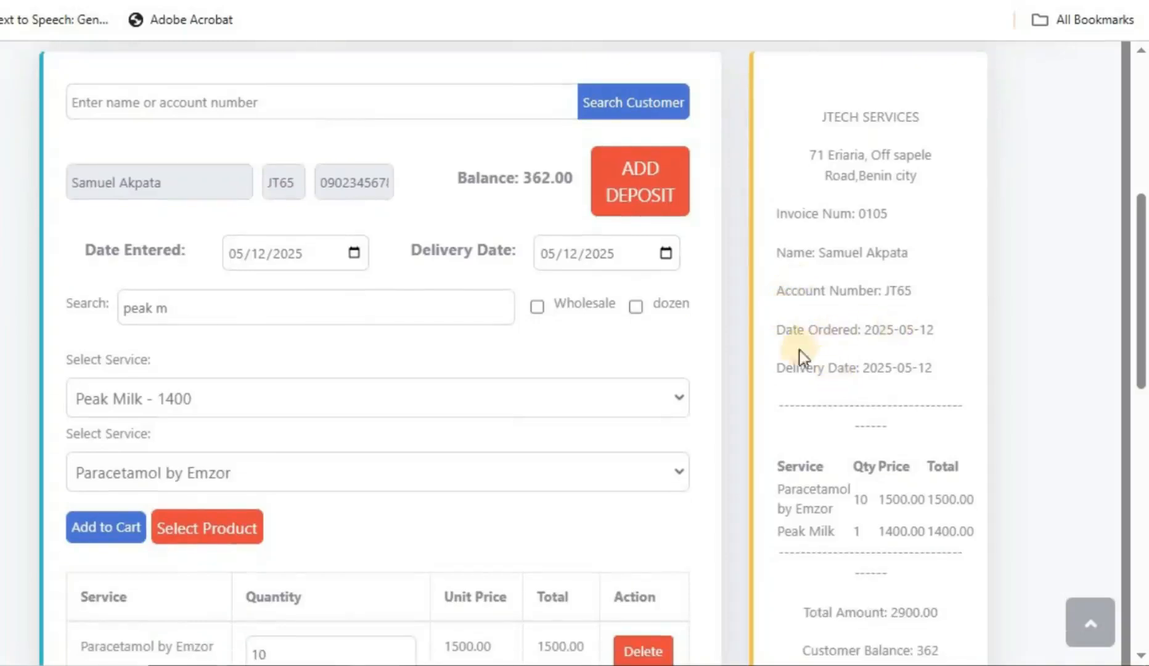
pyautogui.scroll(-4, 782, 370)
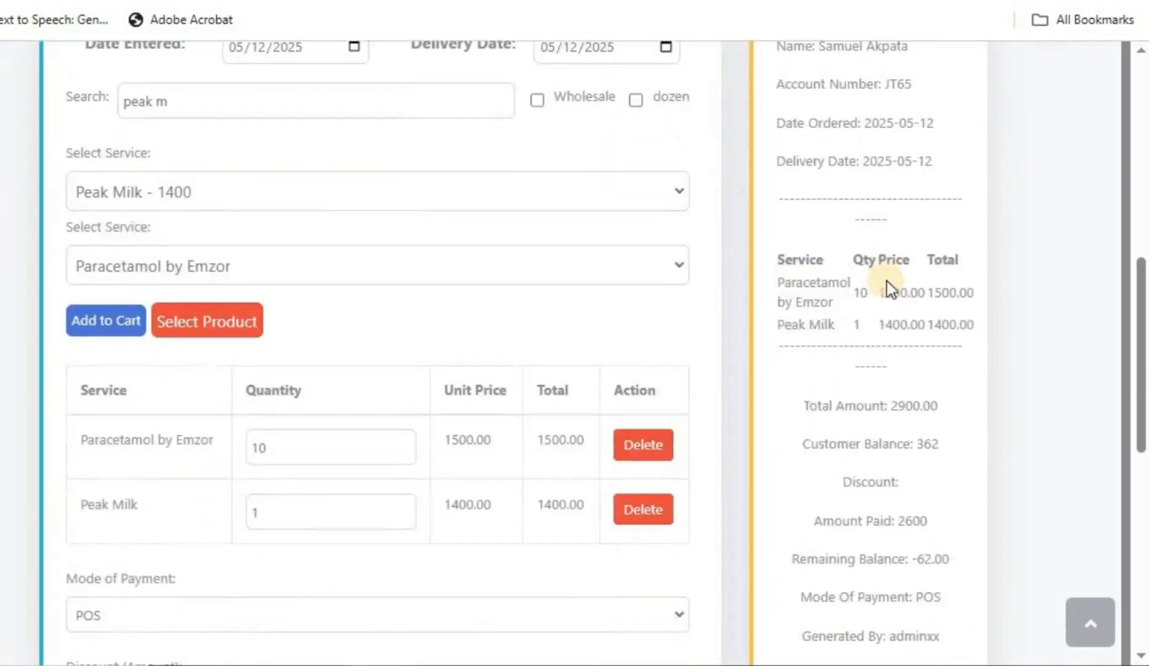
pyautogui.scroll(-4, 831, 330)
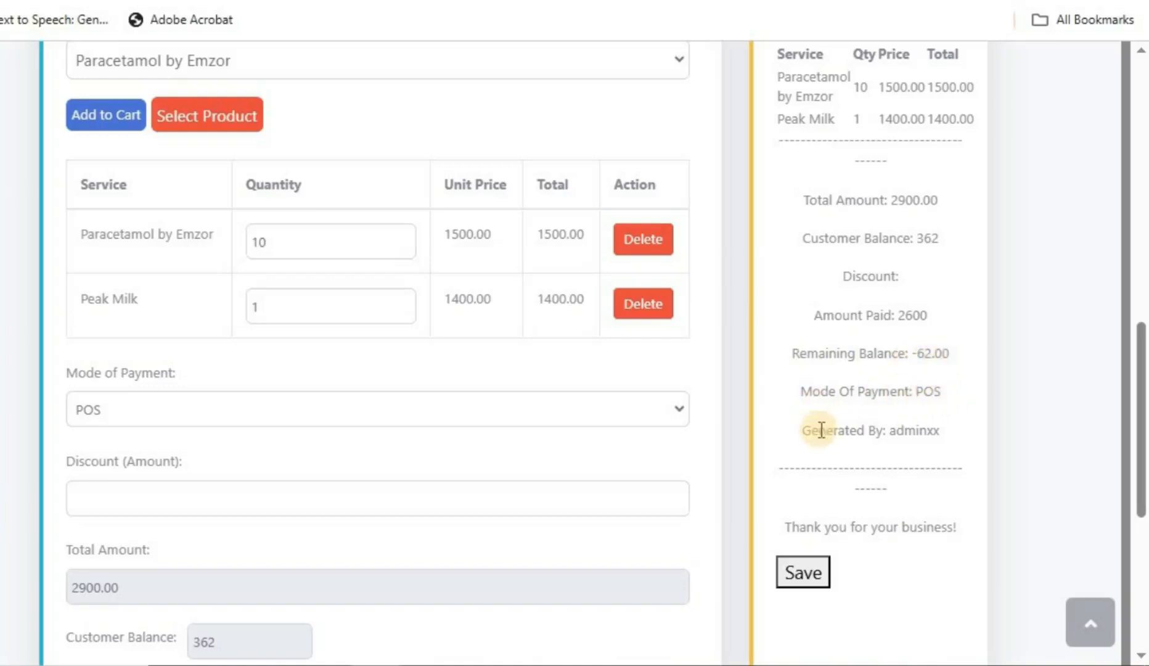
# Step: Save the receipt and print it on the XP-80C printer in portrait orientation
pyautogui.scroll(-2, 826, 431)
pyautogui.click(826, 470)
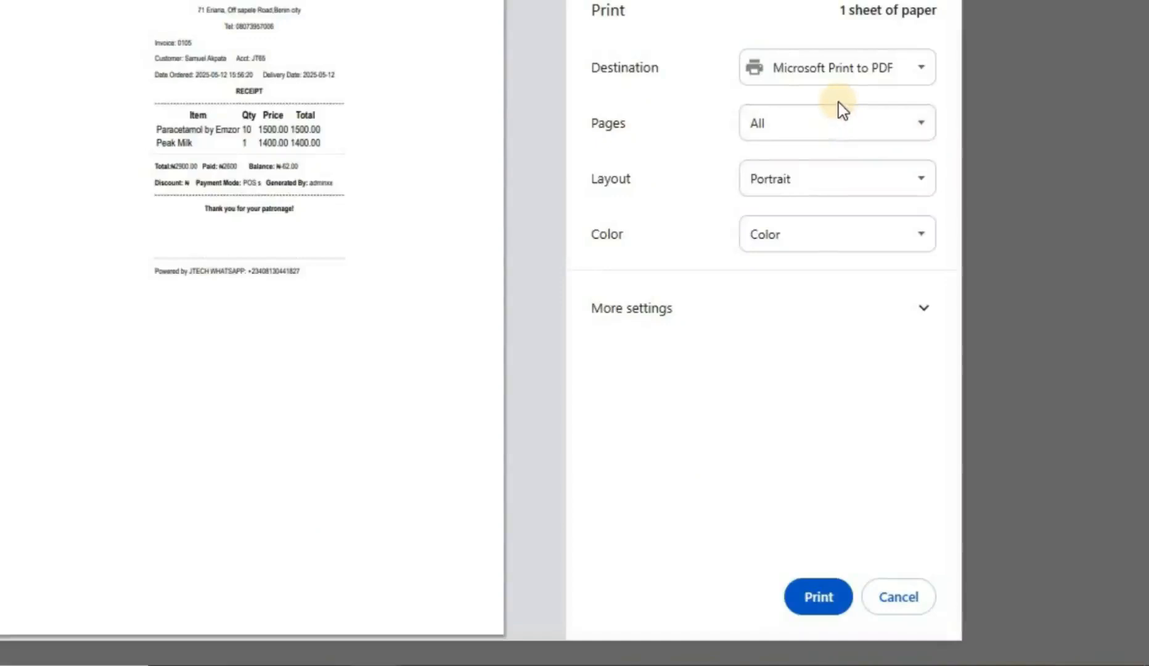
pyautogui.click(870, 77)
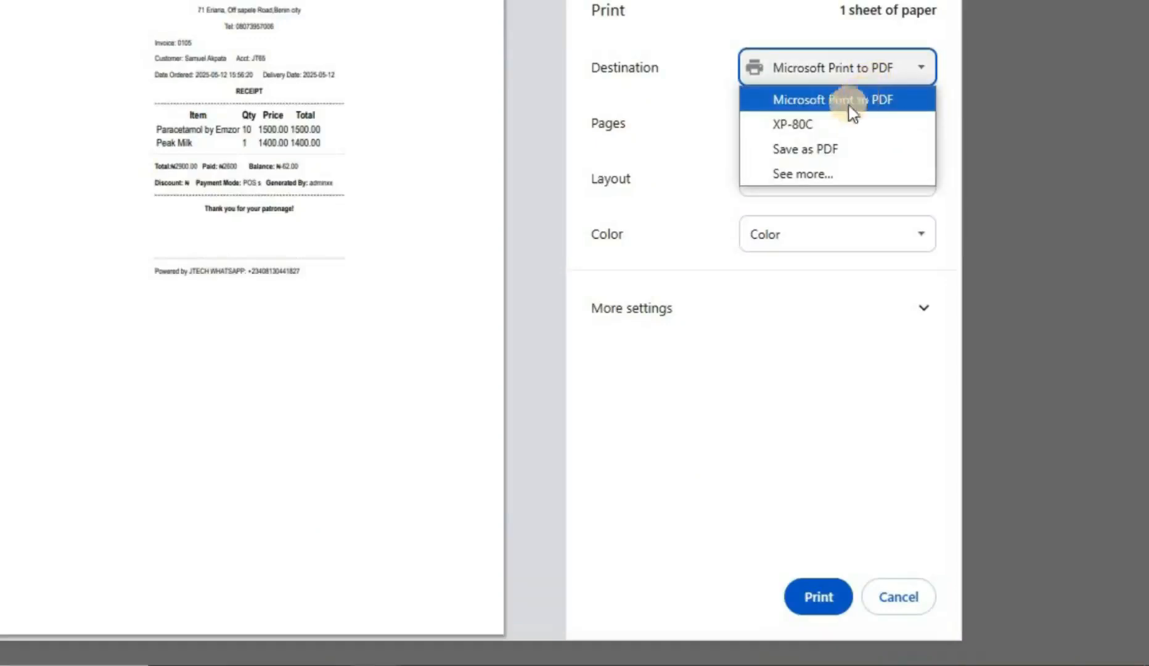
pyautogui.click(798, 125)
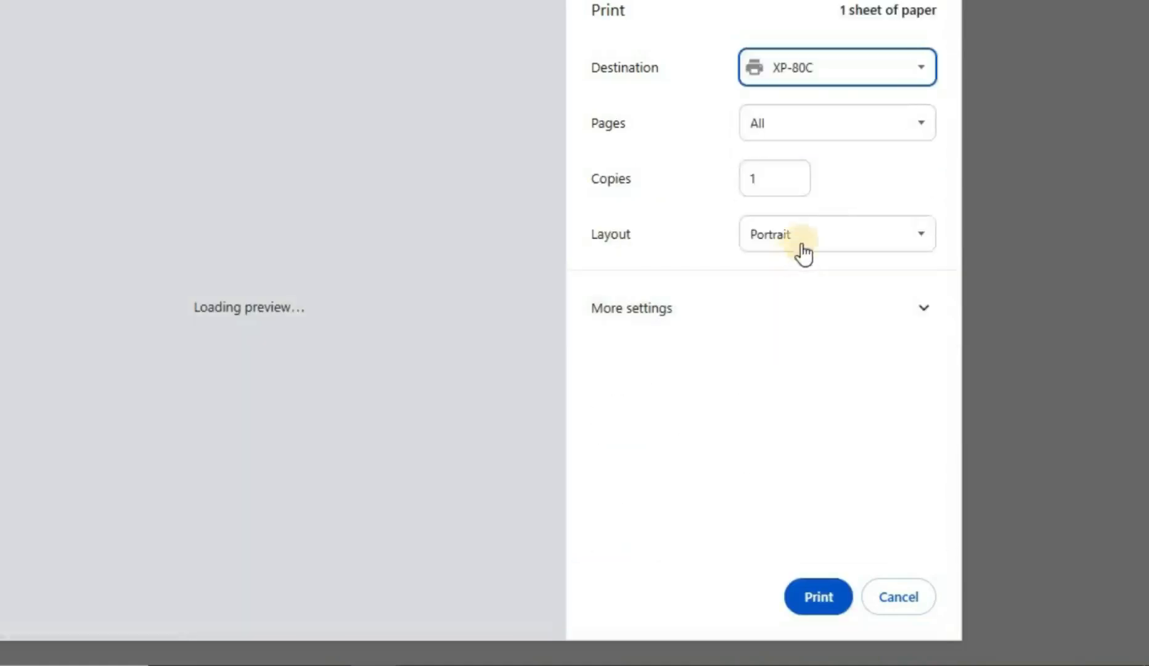
pyautogui.click(802, 250)
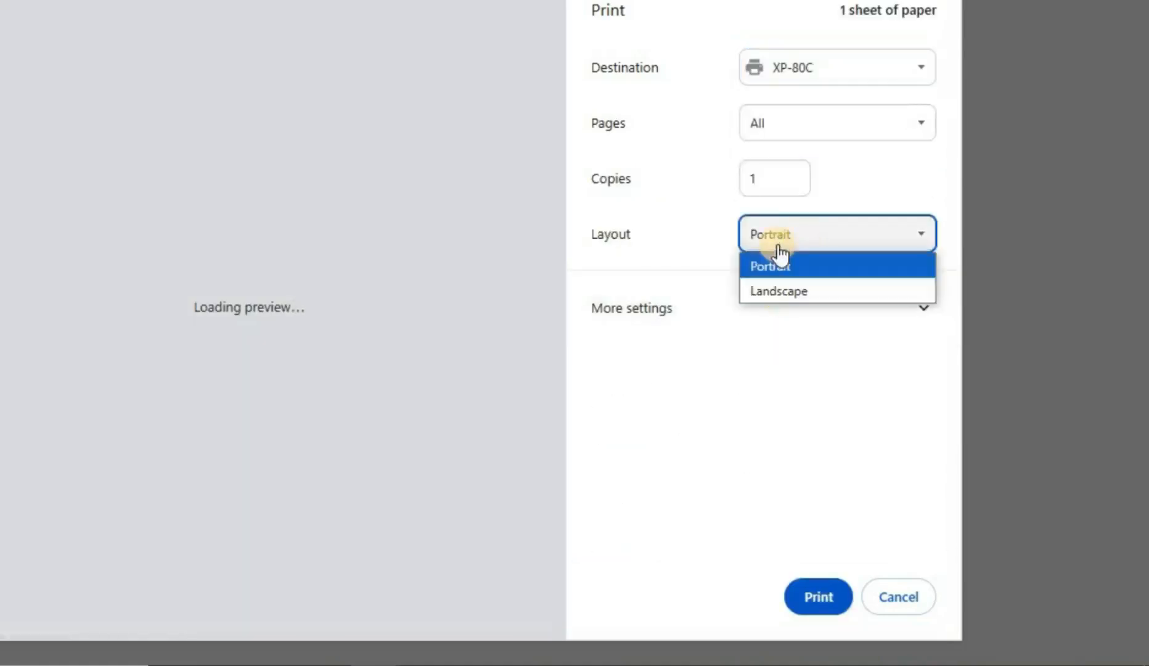
pyautogui.click(777, 265)
pyautogui.click(802, 315)
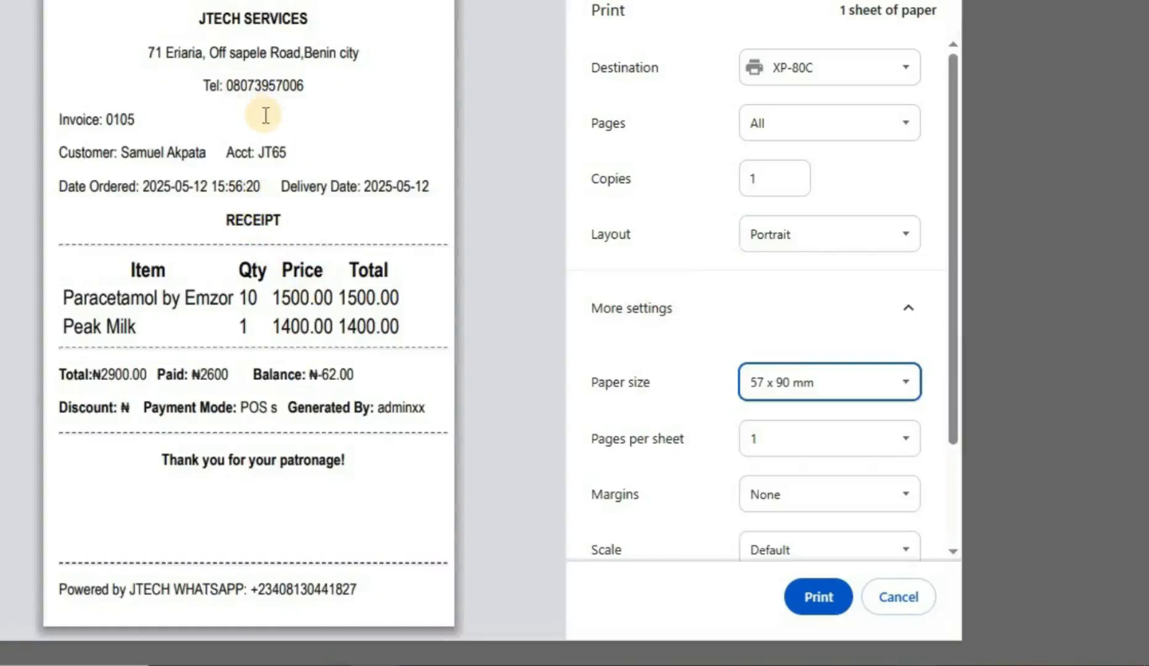
pyautogui.click(820, 599)
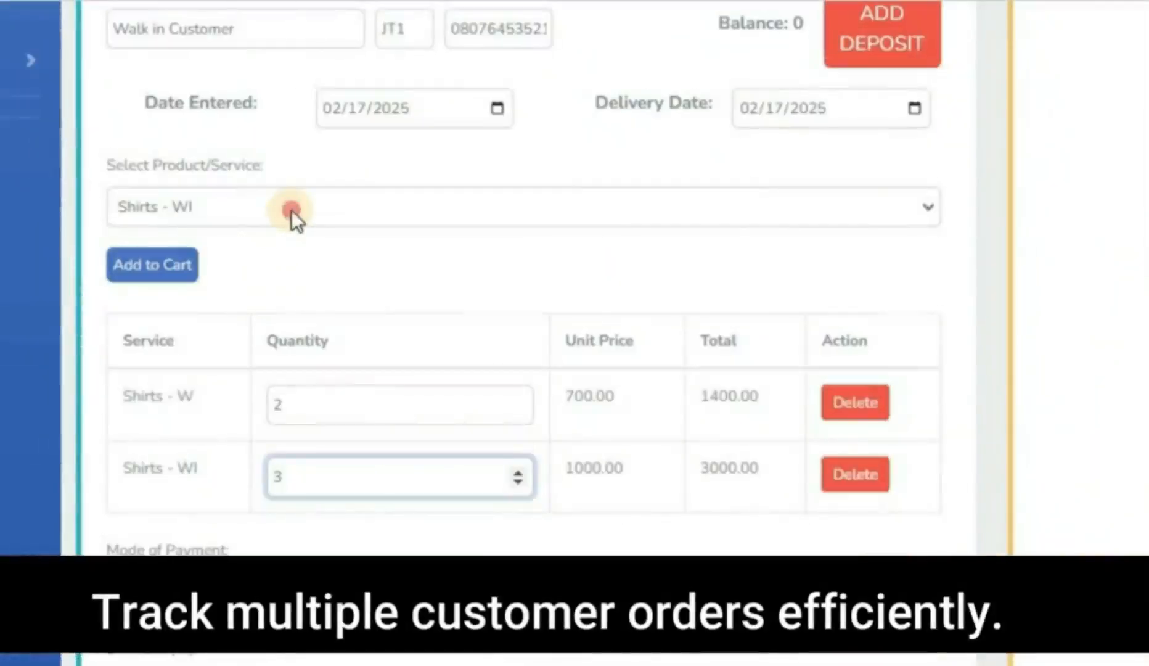
# Step: Open the Reports profit page to view the 30,400.00 Total Sales for 2025-03-01 to 2025-03-11
pyautogui.click(291, 209)
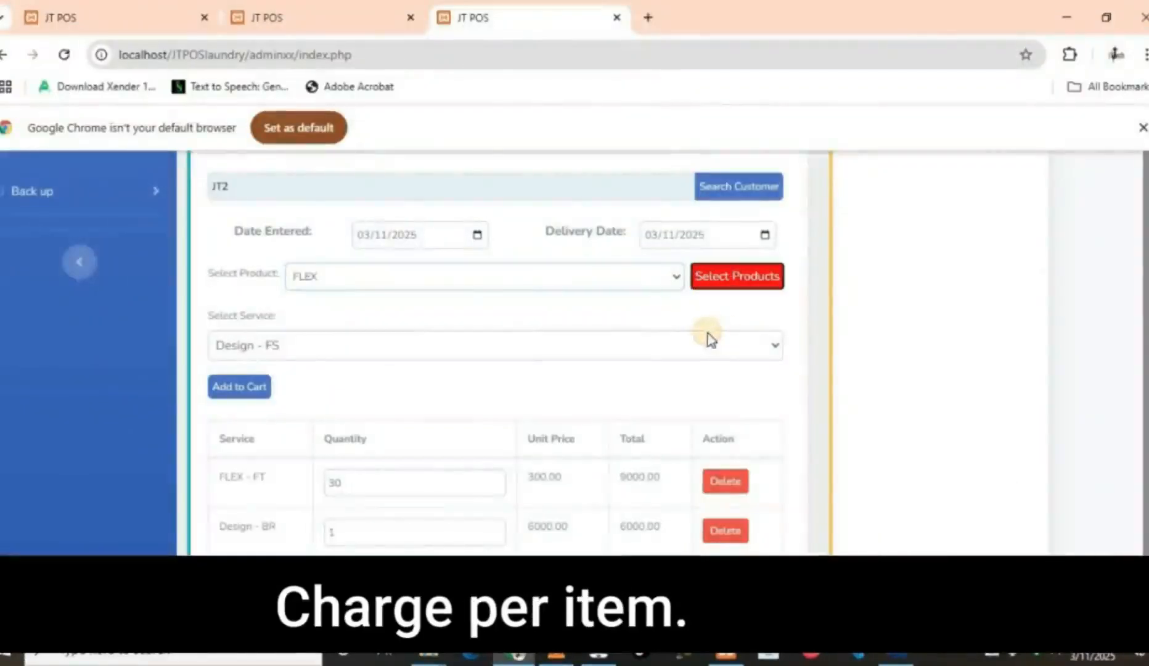
pyautogui.click(238, 403)
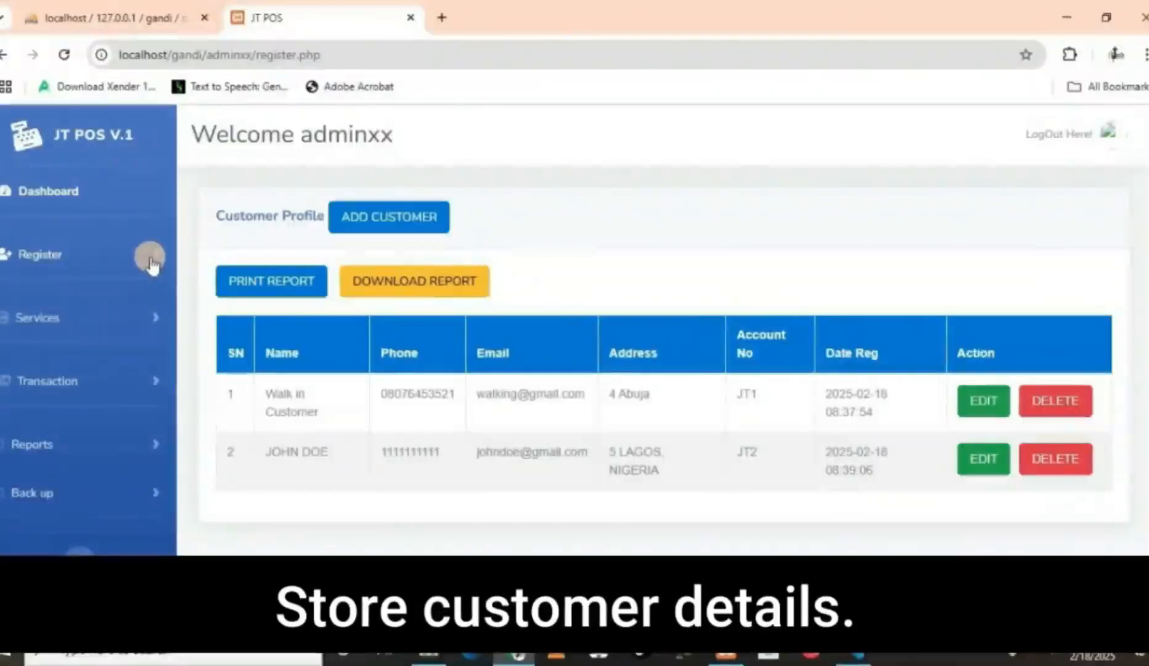
pyautogui.click(151, 256)
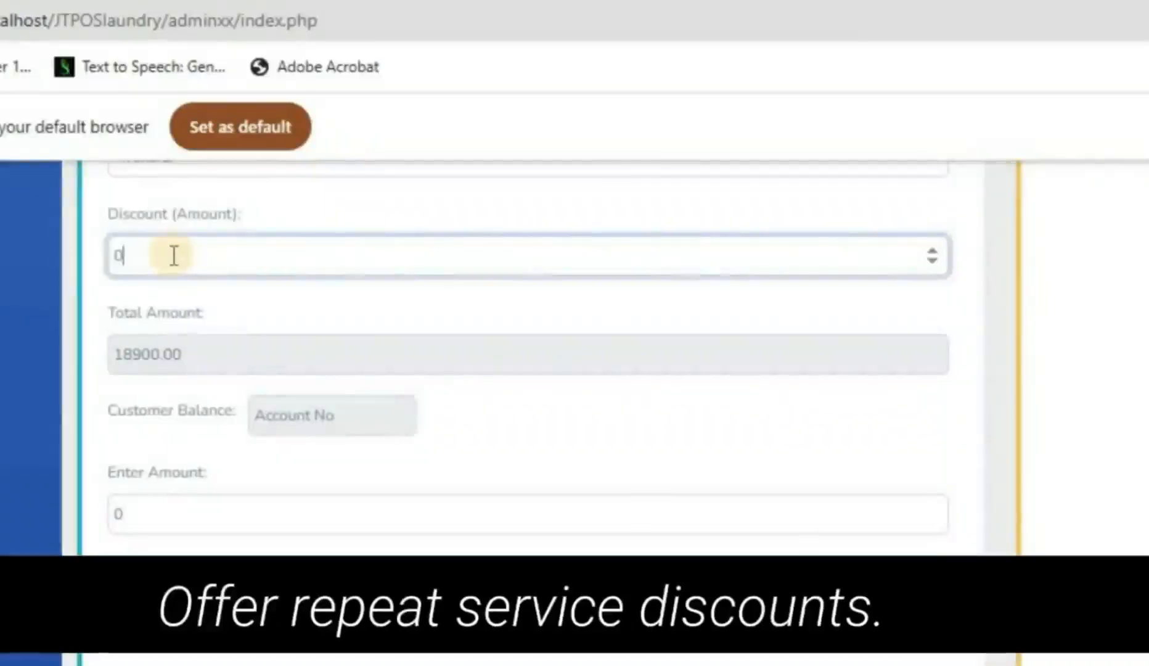